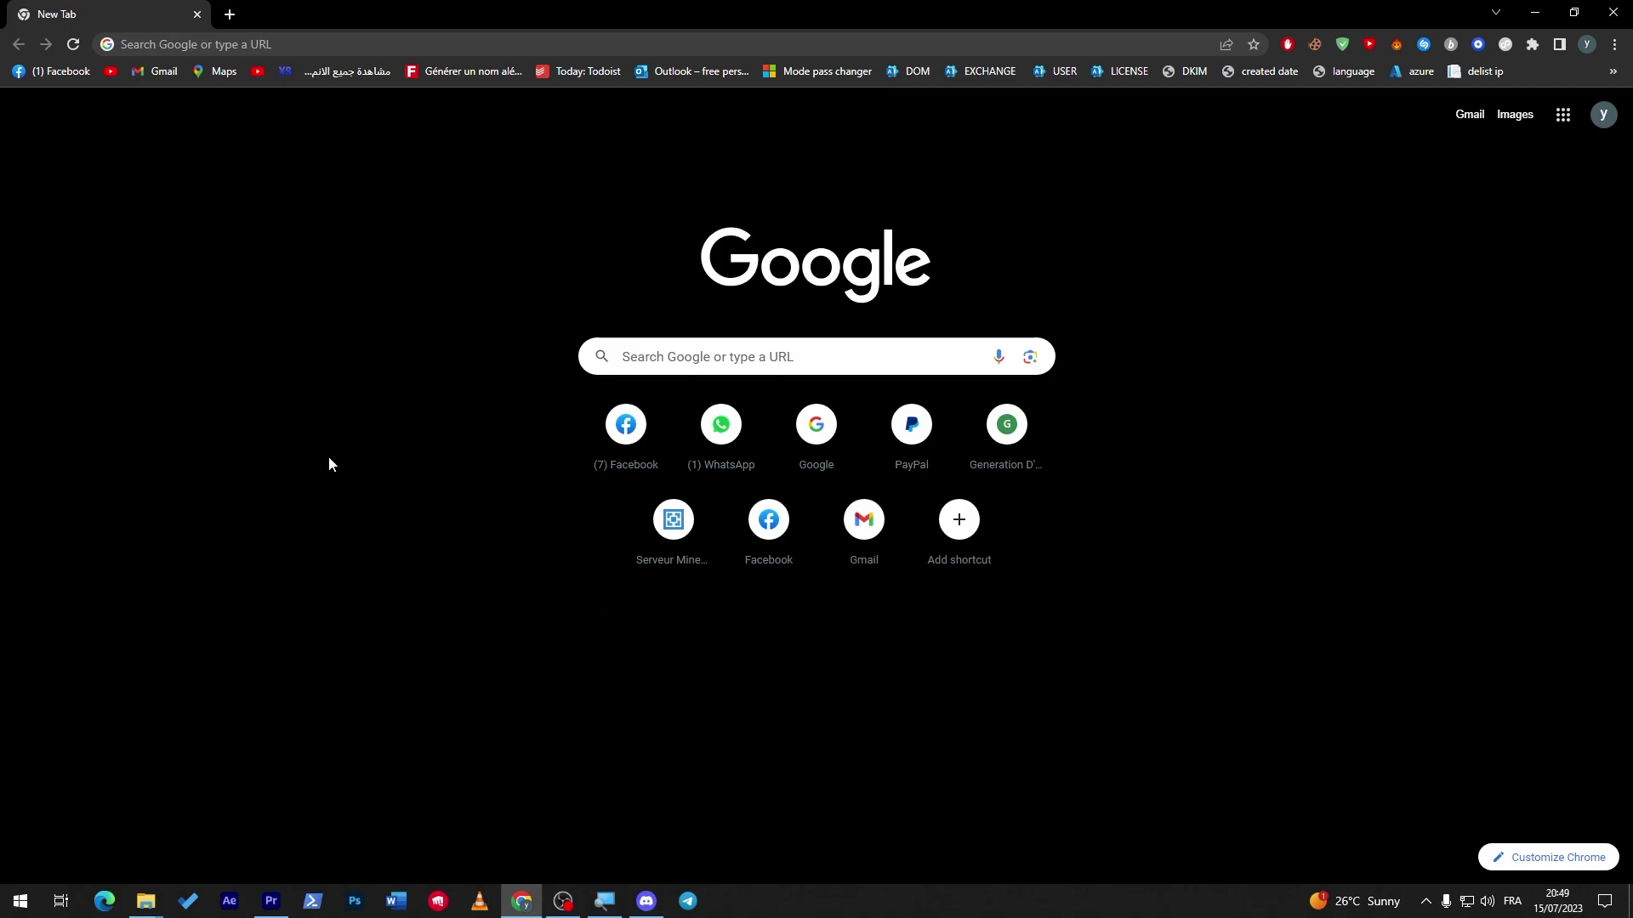
# Search Google for "bluestack"
pyautogui.click(340, 47)
pyautogui.write('blue')
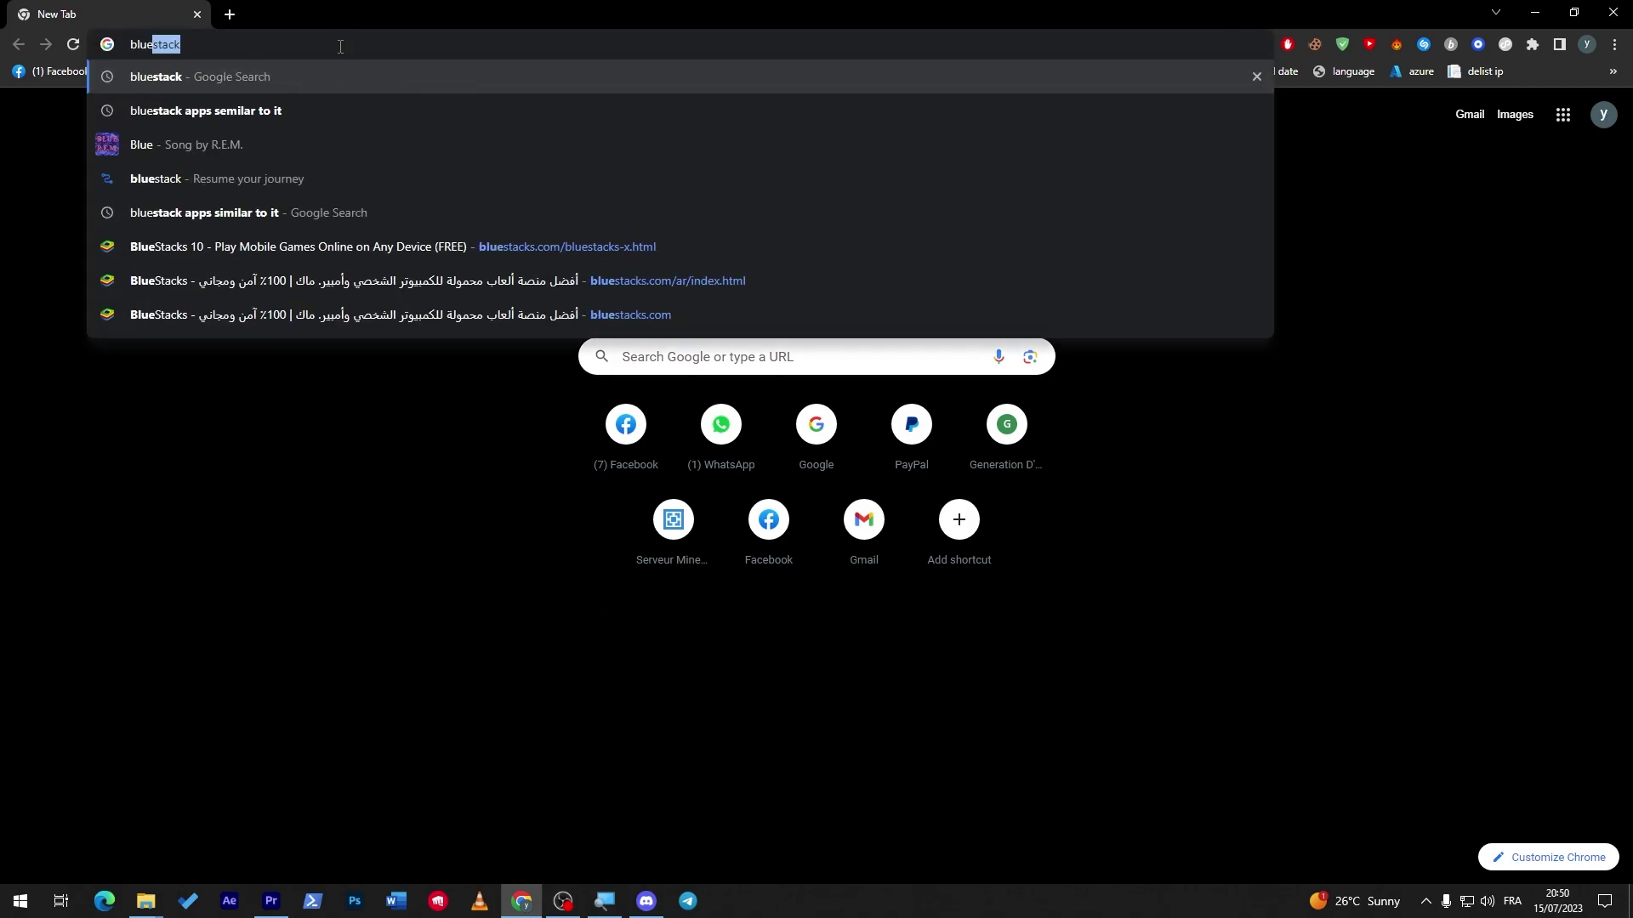
pyautogui.press('Return')
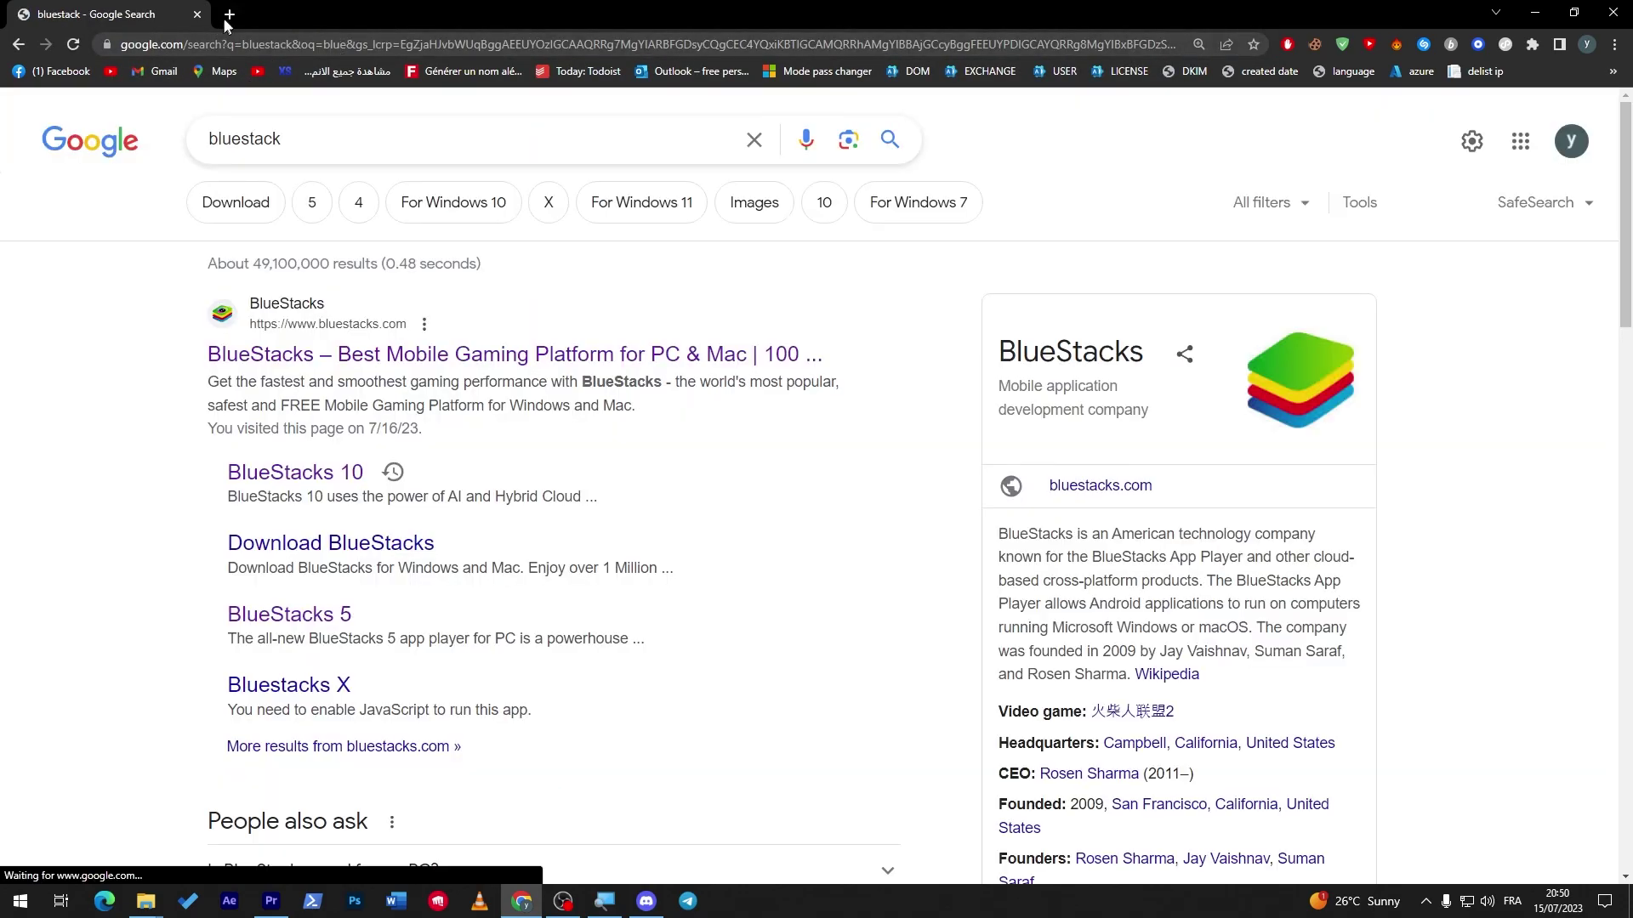
# Search for "memu emulator" in a new browser tab and open the MEmu Play website
pyautogui.click(229, 14)
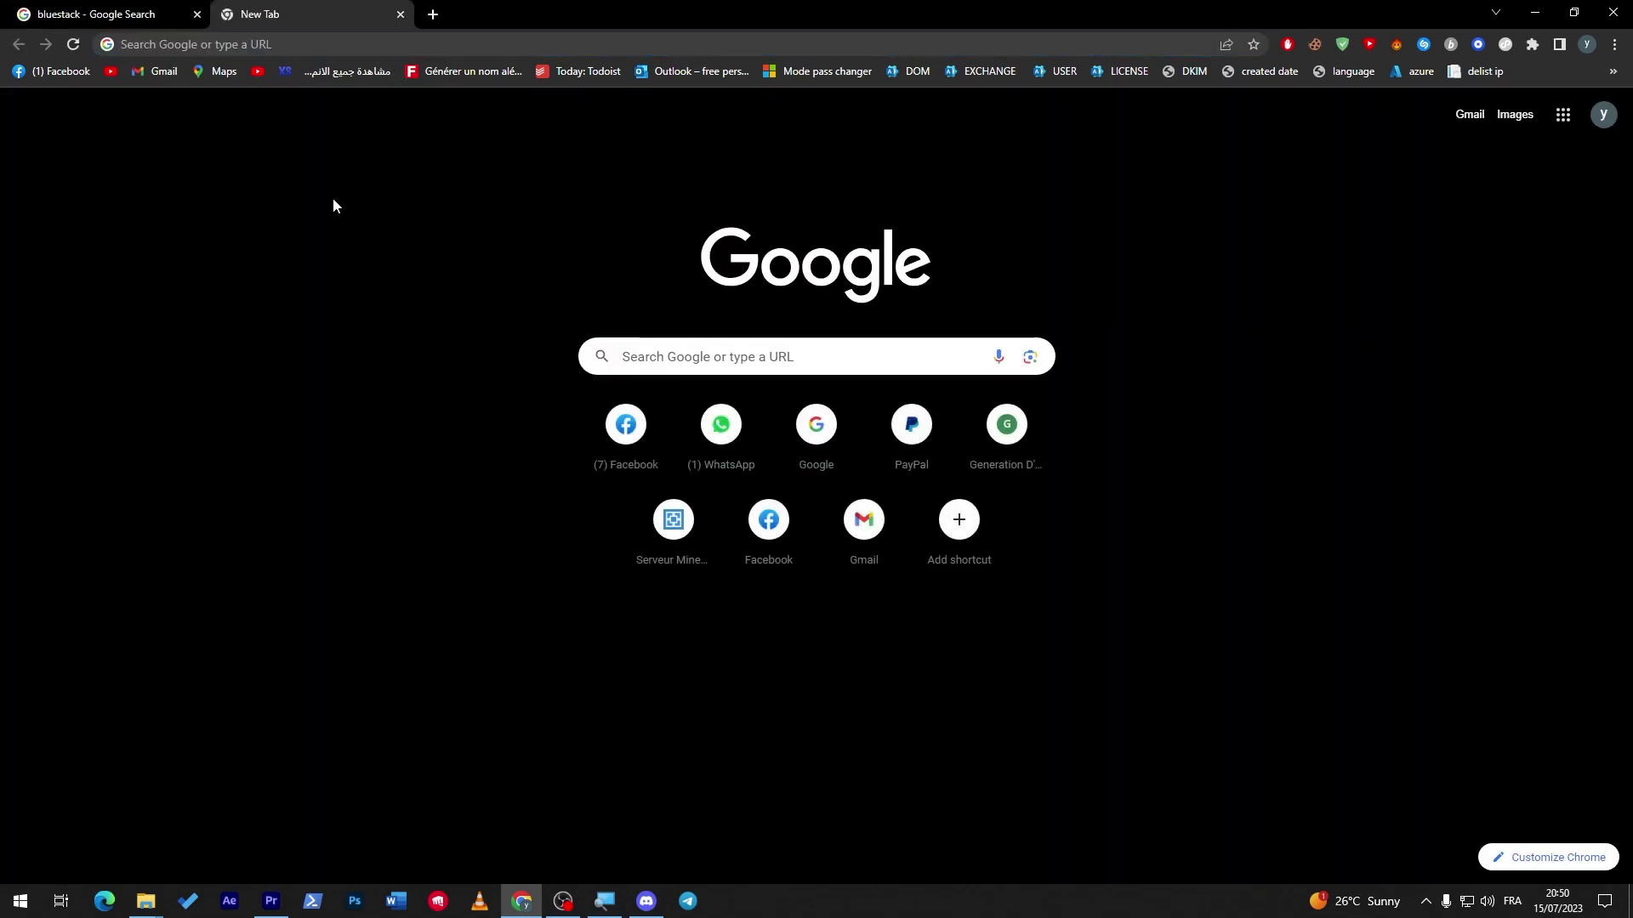
pyautogui.click(272, 44)
pyautogui.write('memu emulator')
pyautogui.press('Return')
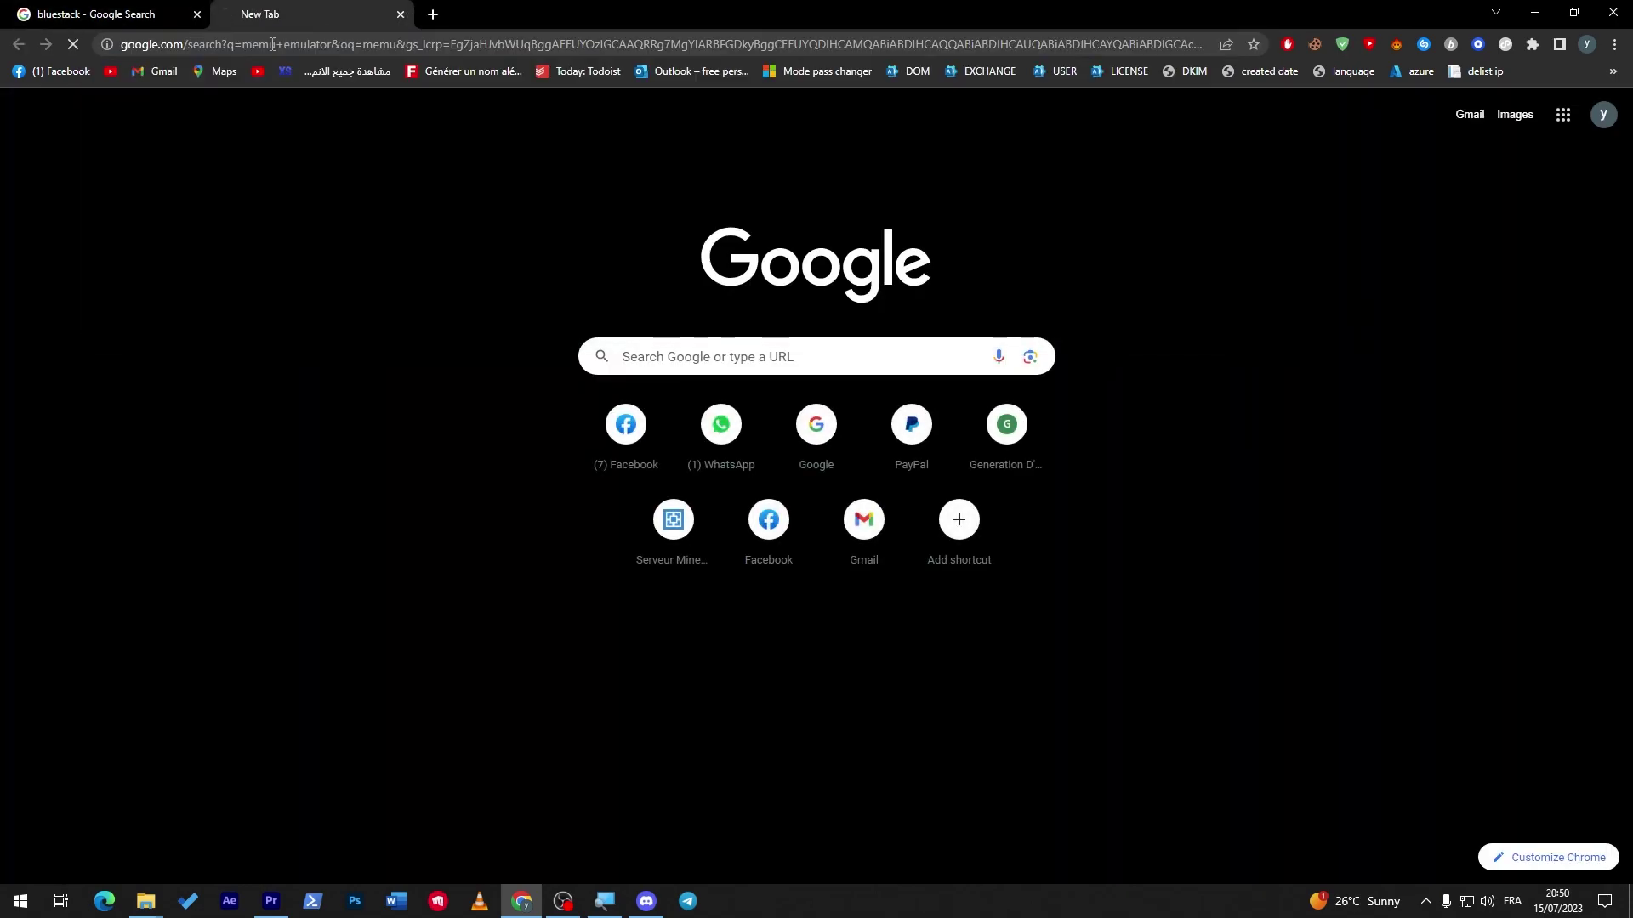
pyautogui.click(374, 355)
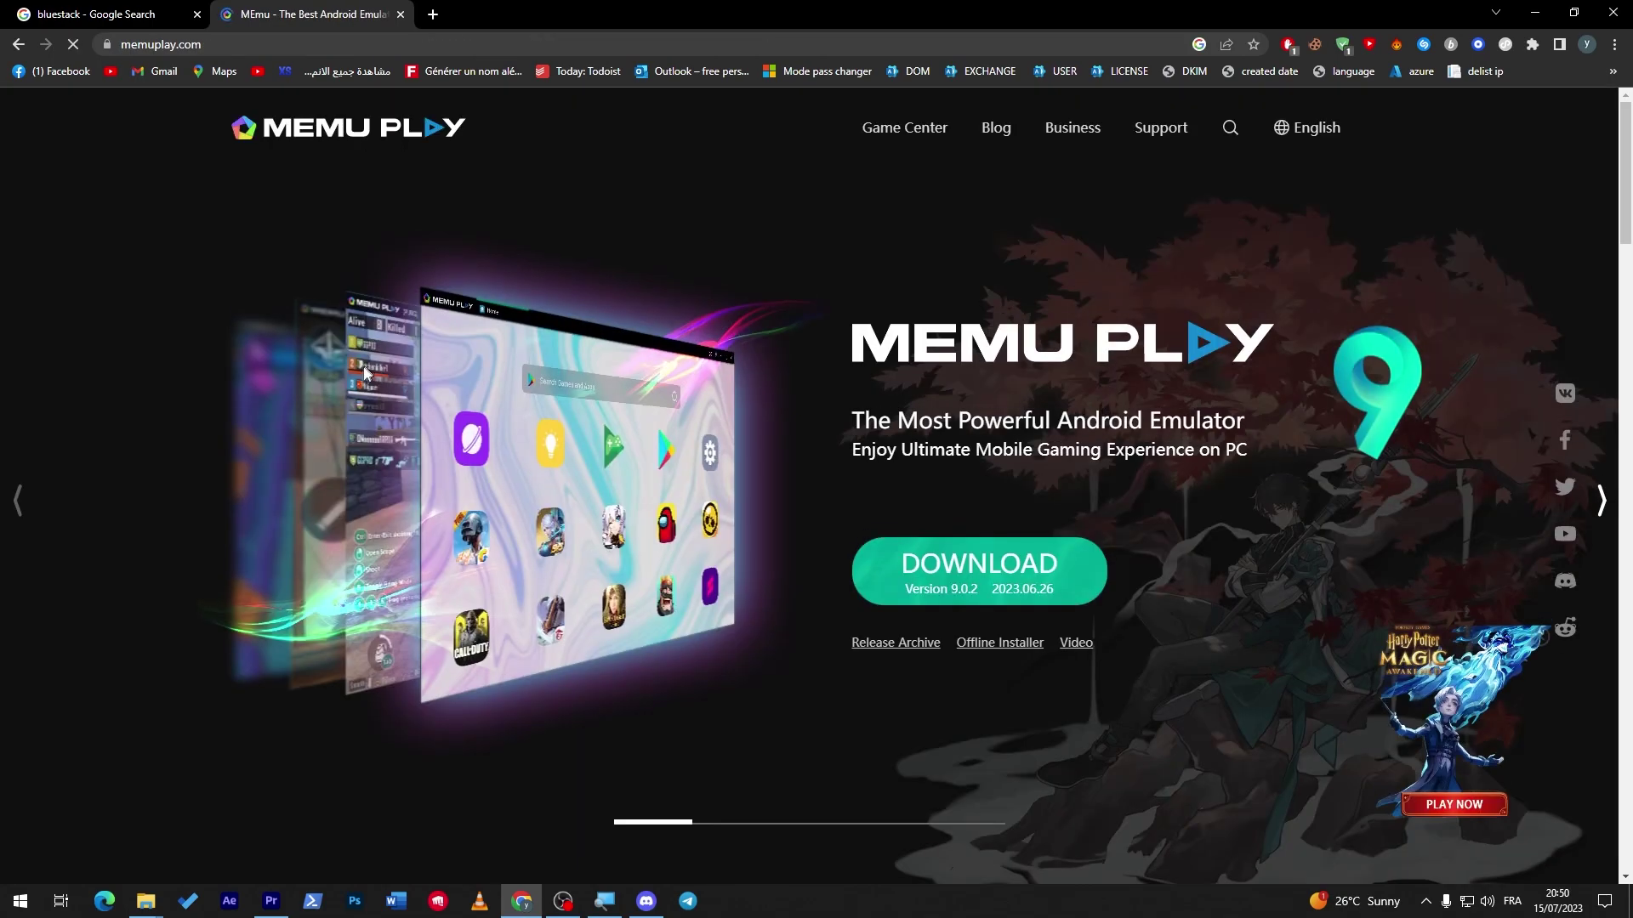
pyautogui.click(1601, 500)
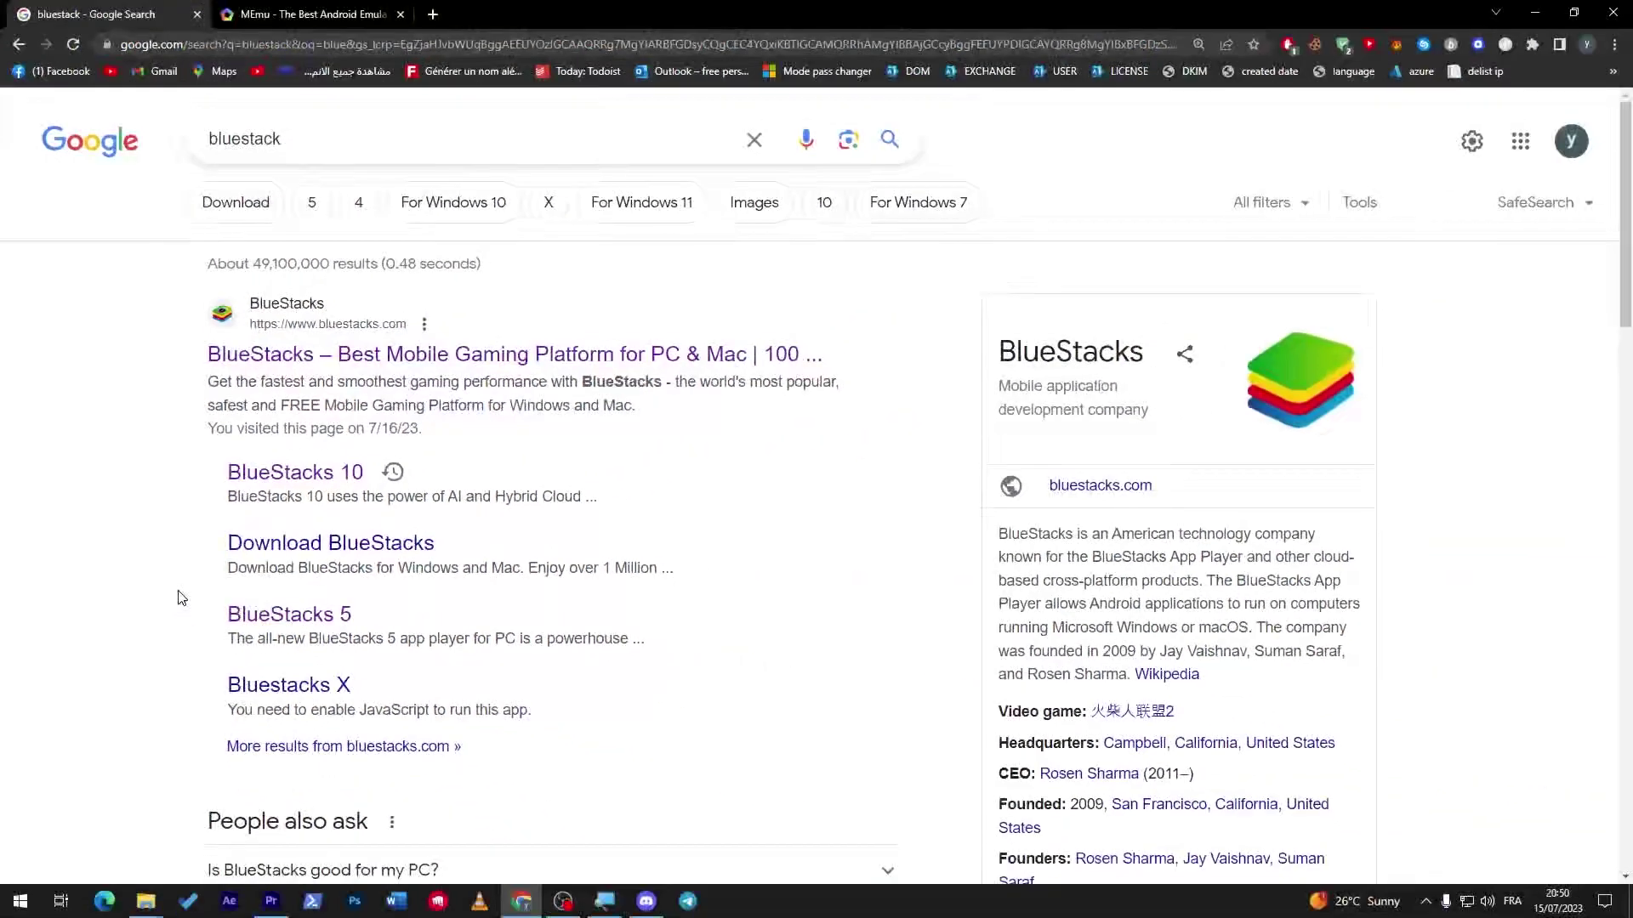
# Open the BlueStacks 10 page from the search results and compare it with the MEmu Play page
pyautogui.click(281, 478)
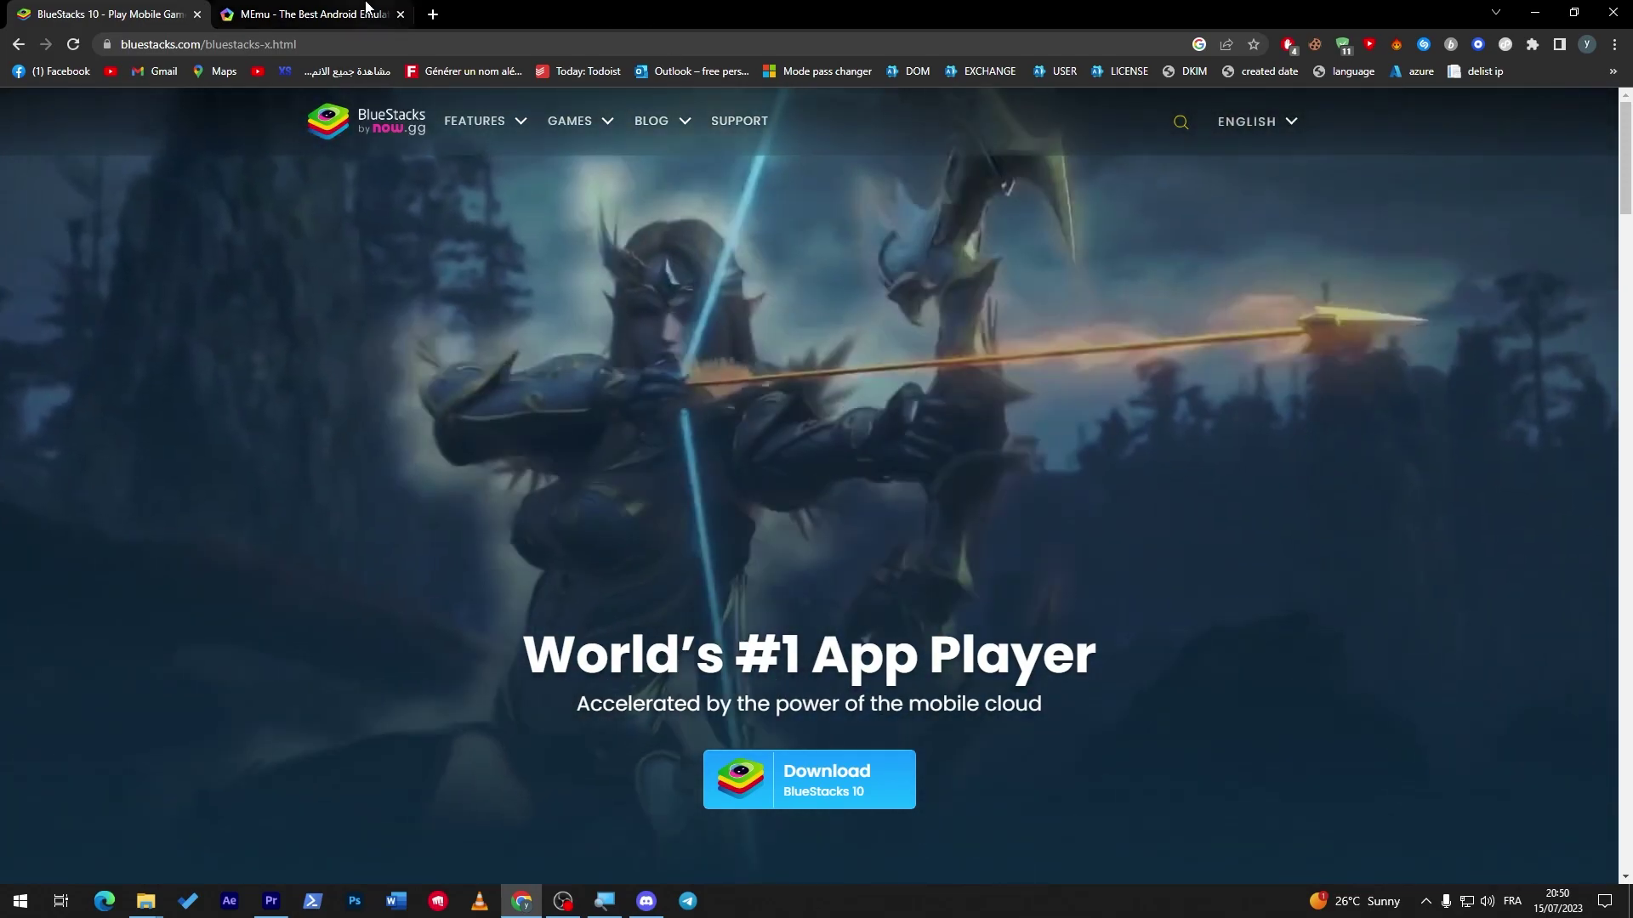
pyautogui.click(313, 13)
pyautogui.click(174, 17)
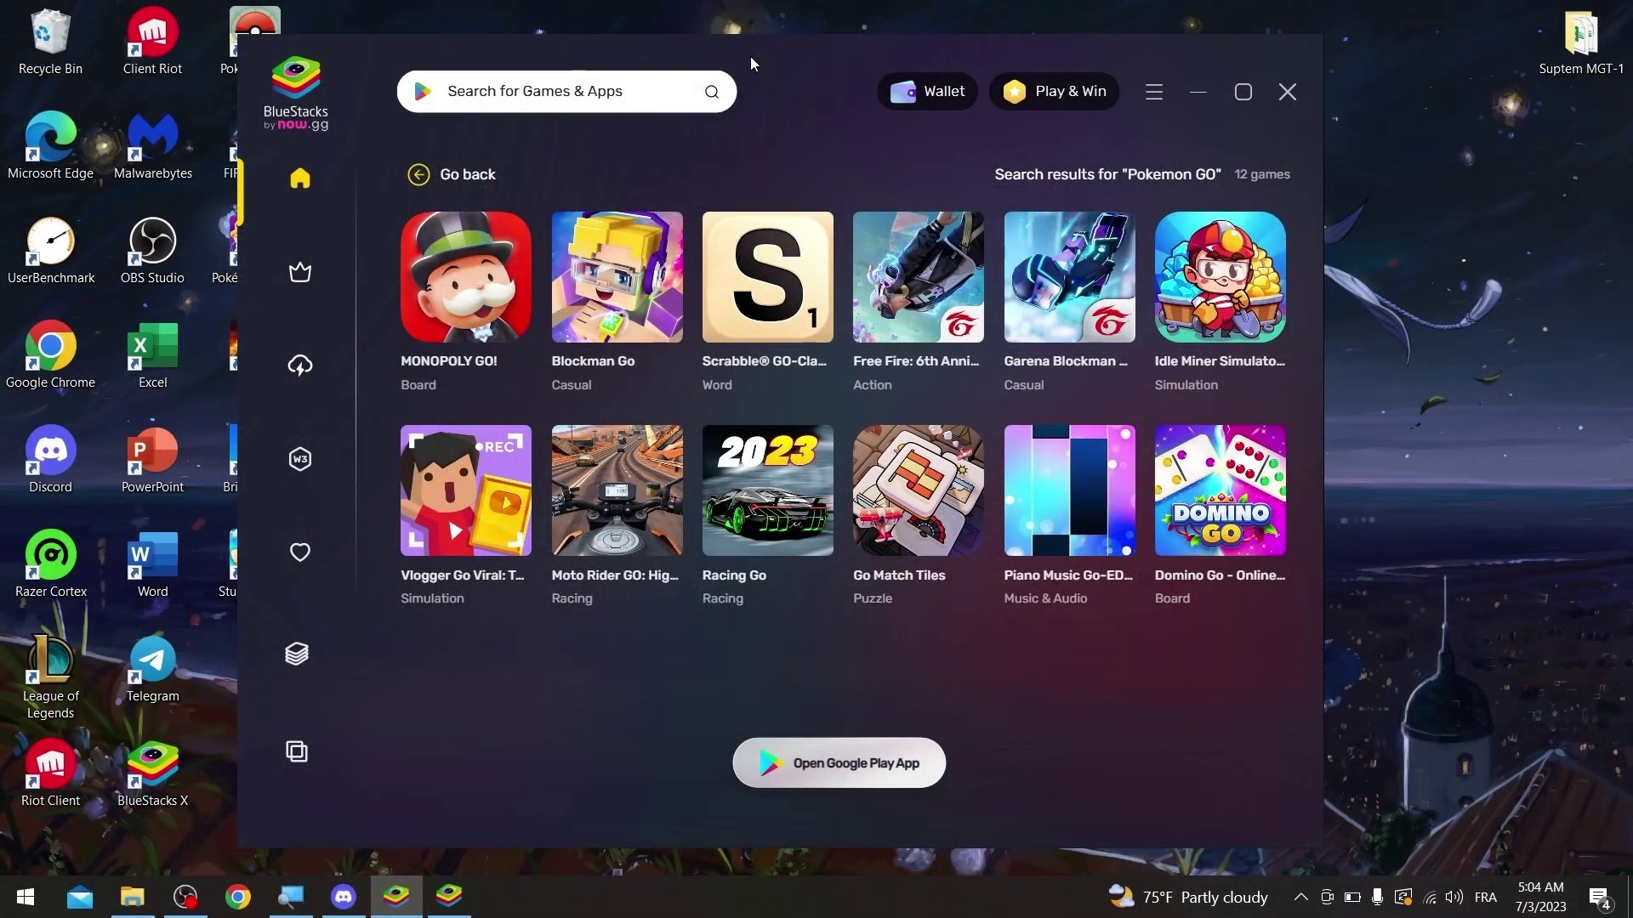
# Switch to BlueStacks X, leave the Pokemon GO search results and open the settings
pyautogui.write('RAID: Shadow Legends')
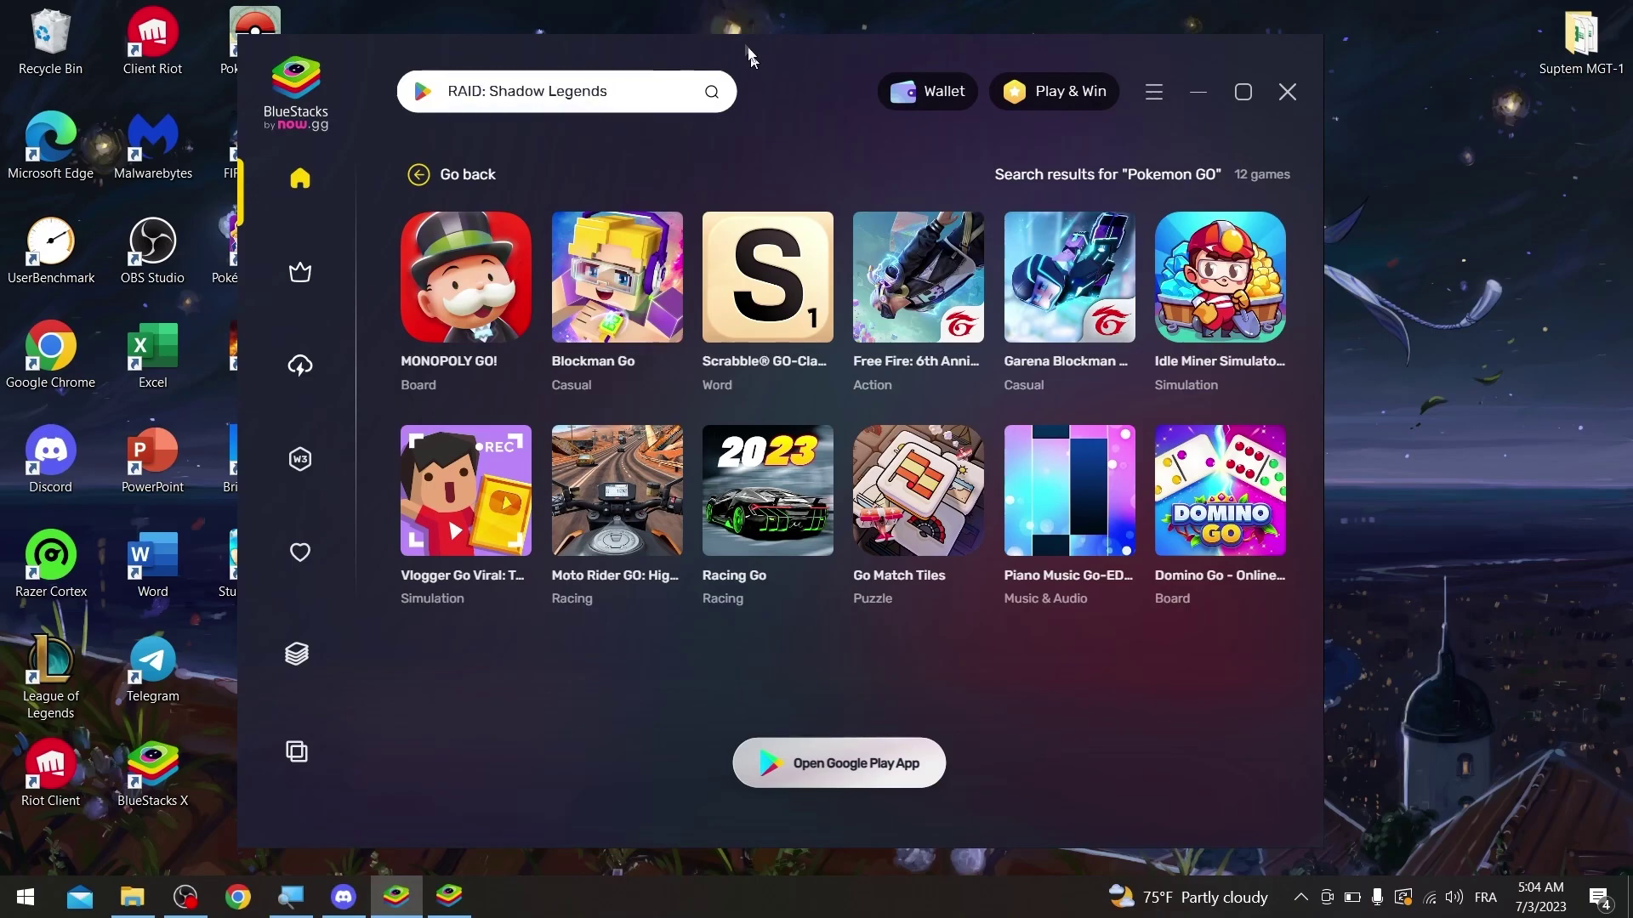
pyautogui.click(434, 176)
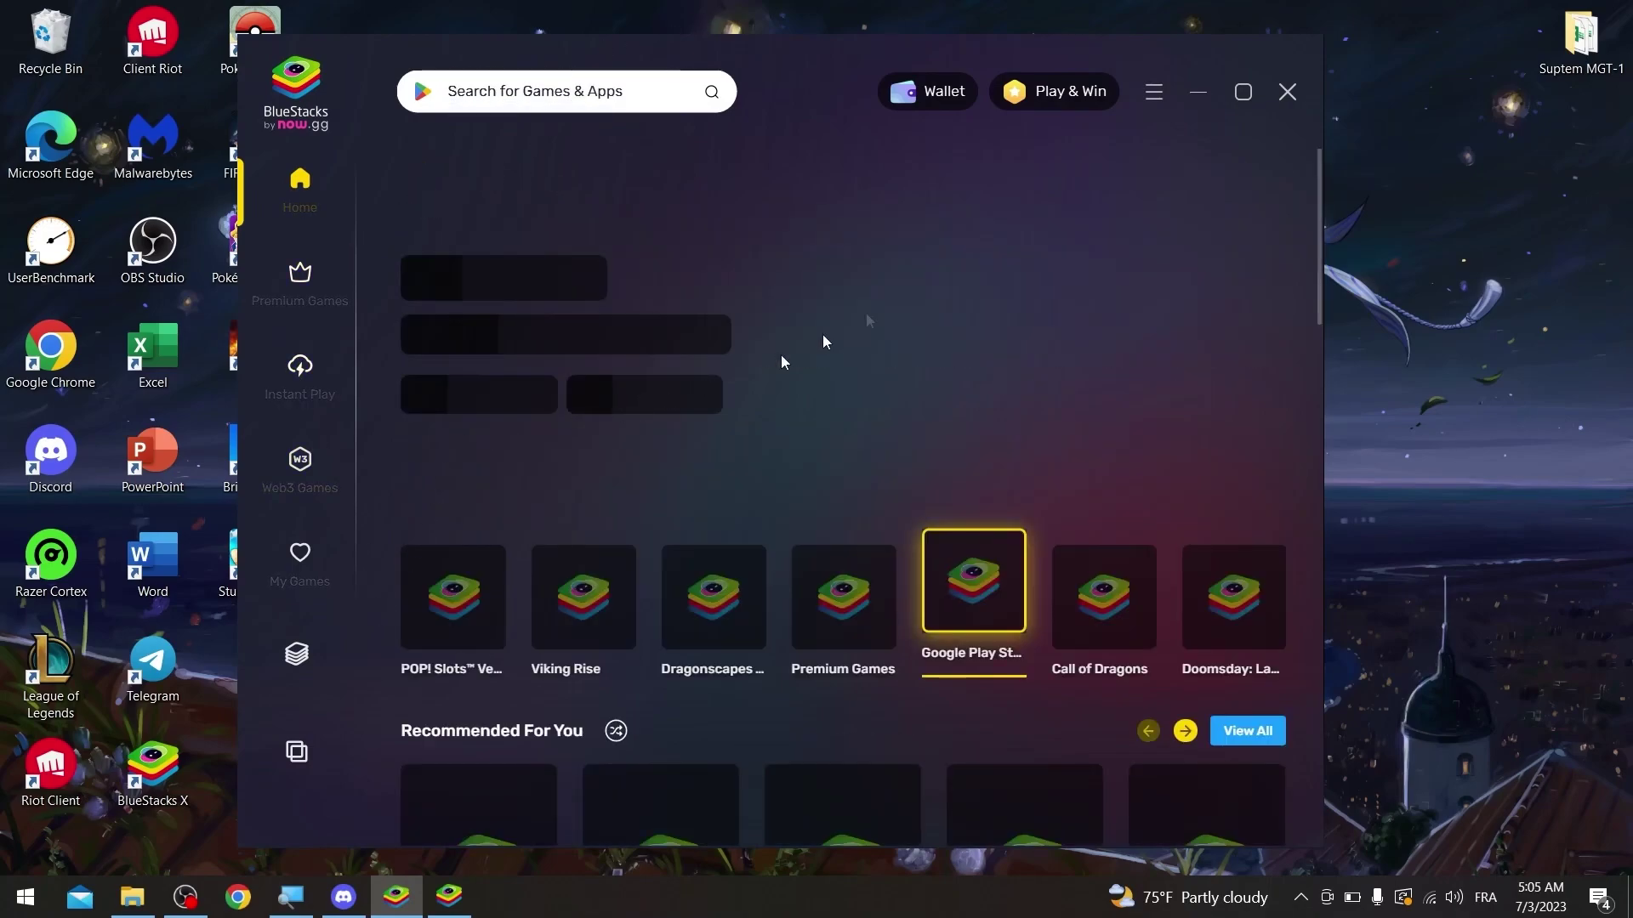
pyautogui.click(1153, 91)
pyautogui.click(1129, 140)
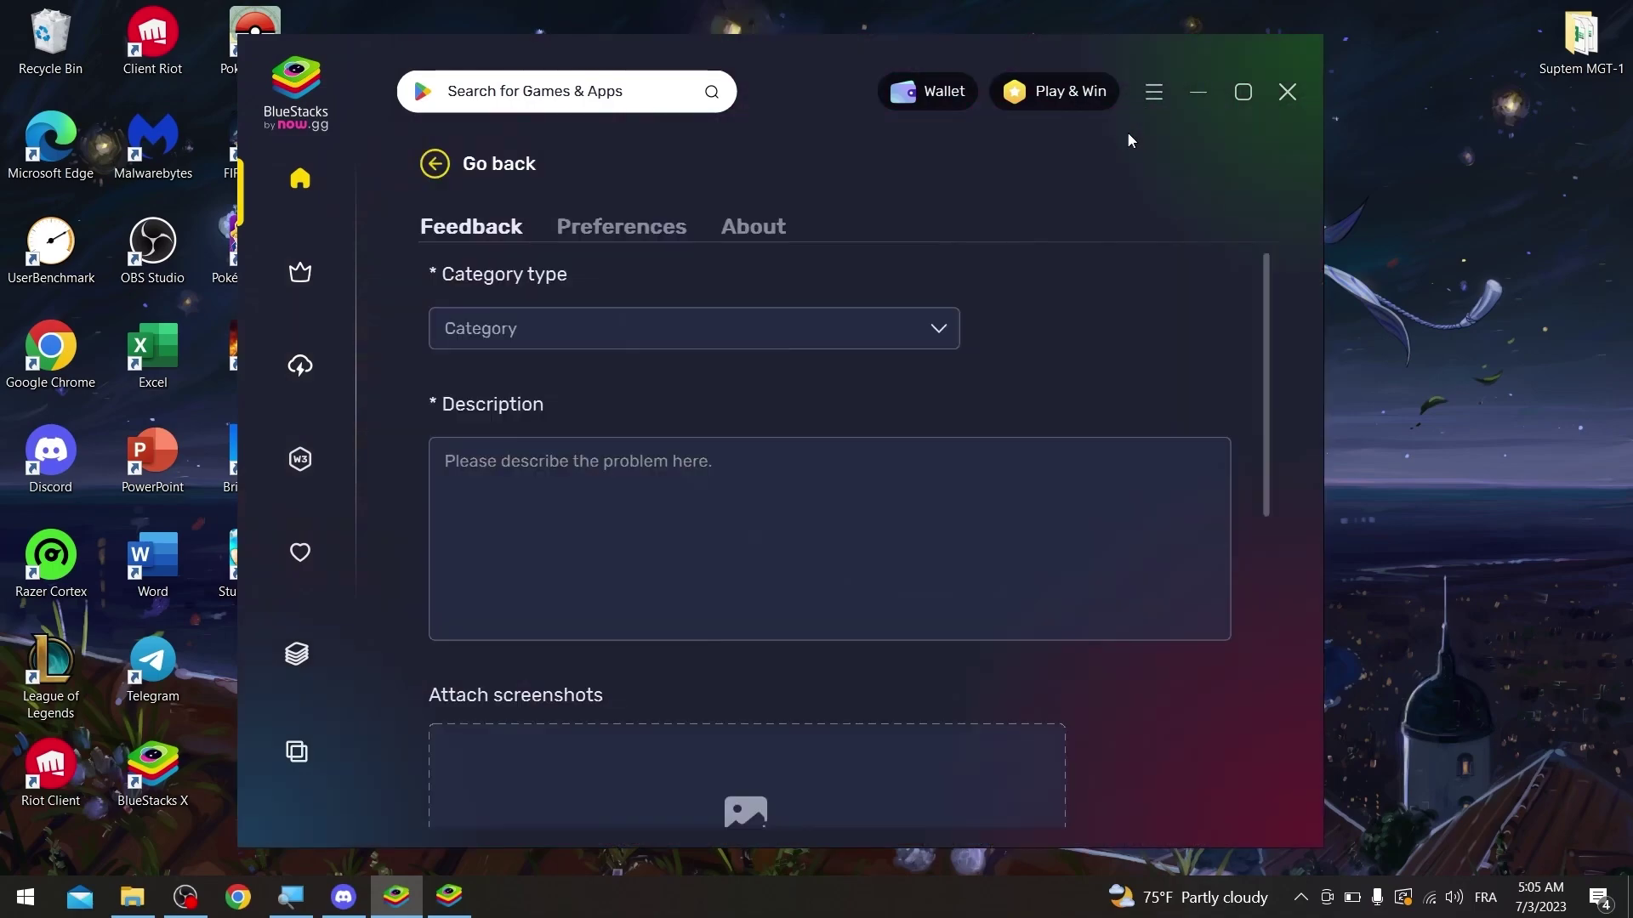
# Review the Preferences, About and Feedback pages of the settings, and return to the home page
pyautogui.click(599, 241)
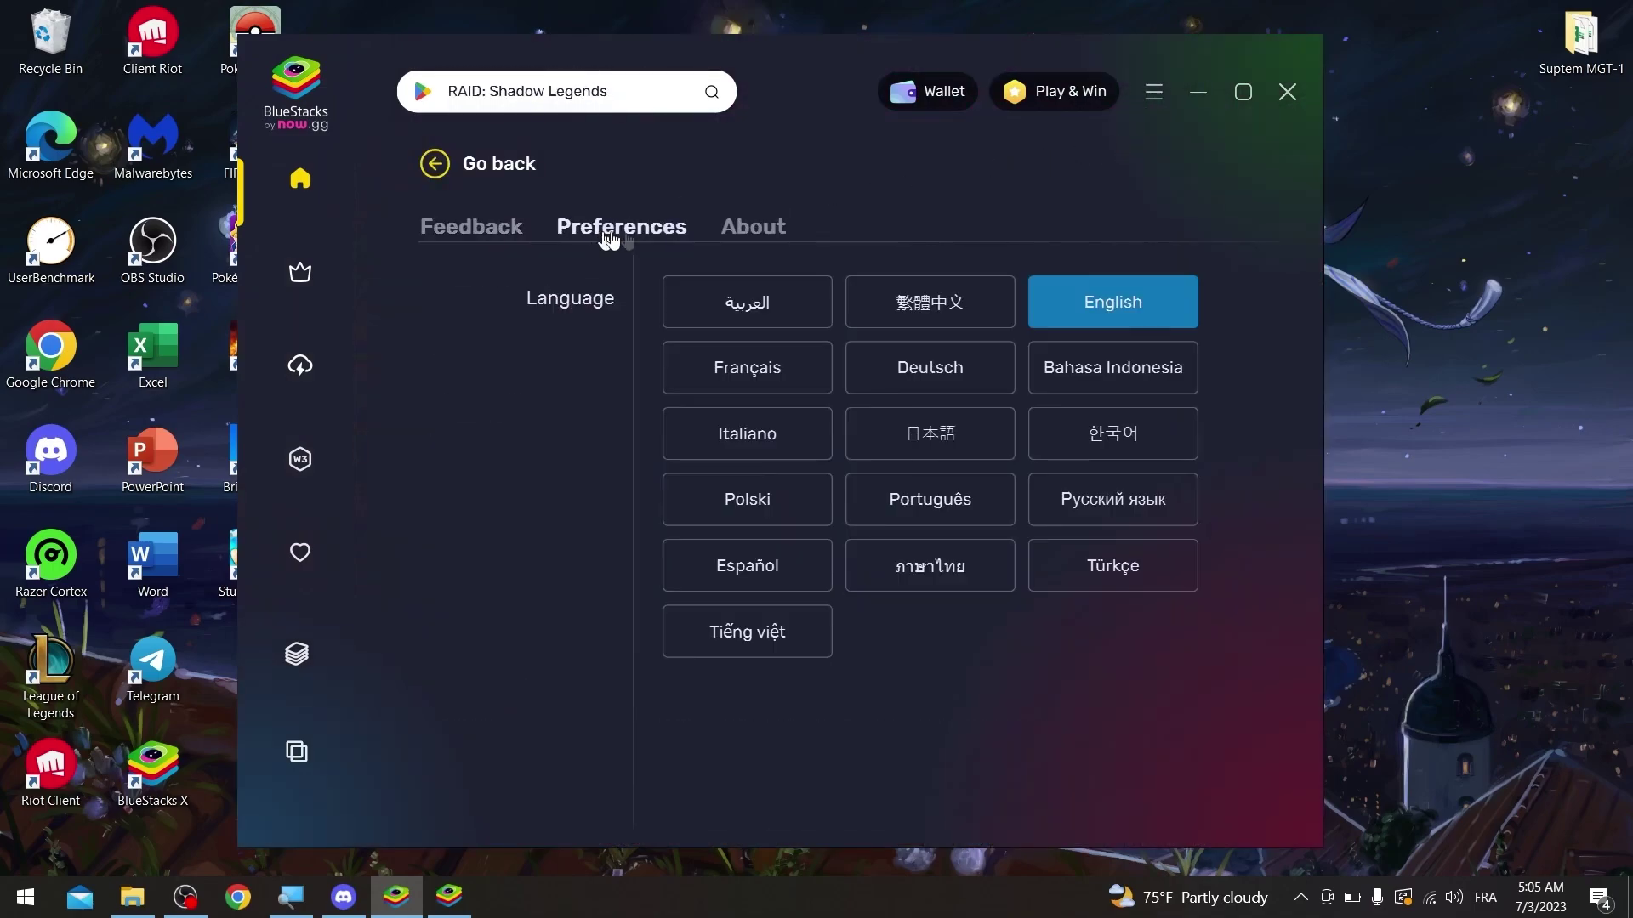
pyautogui.click(778, 236)
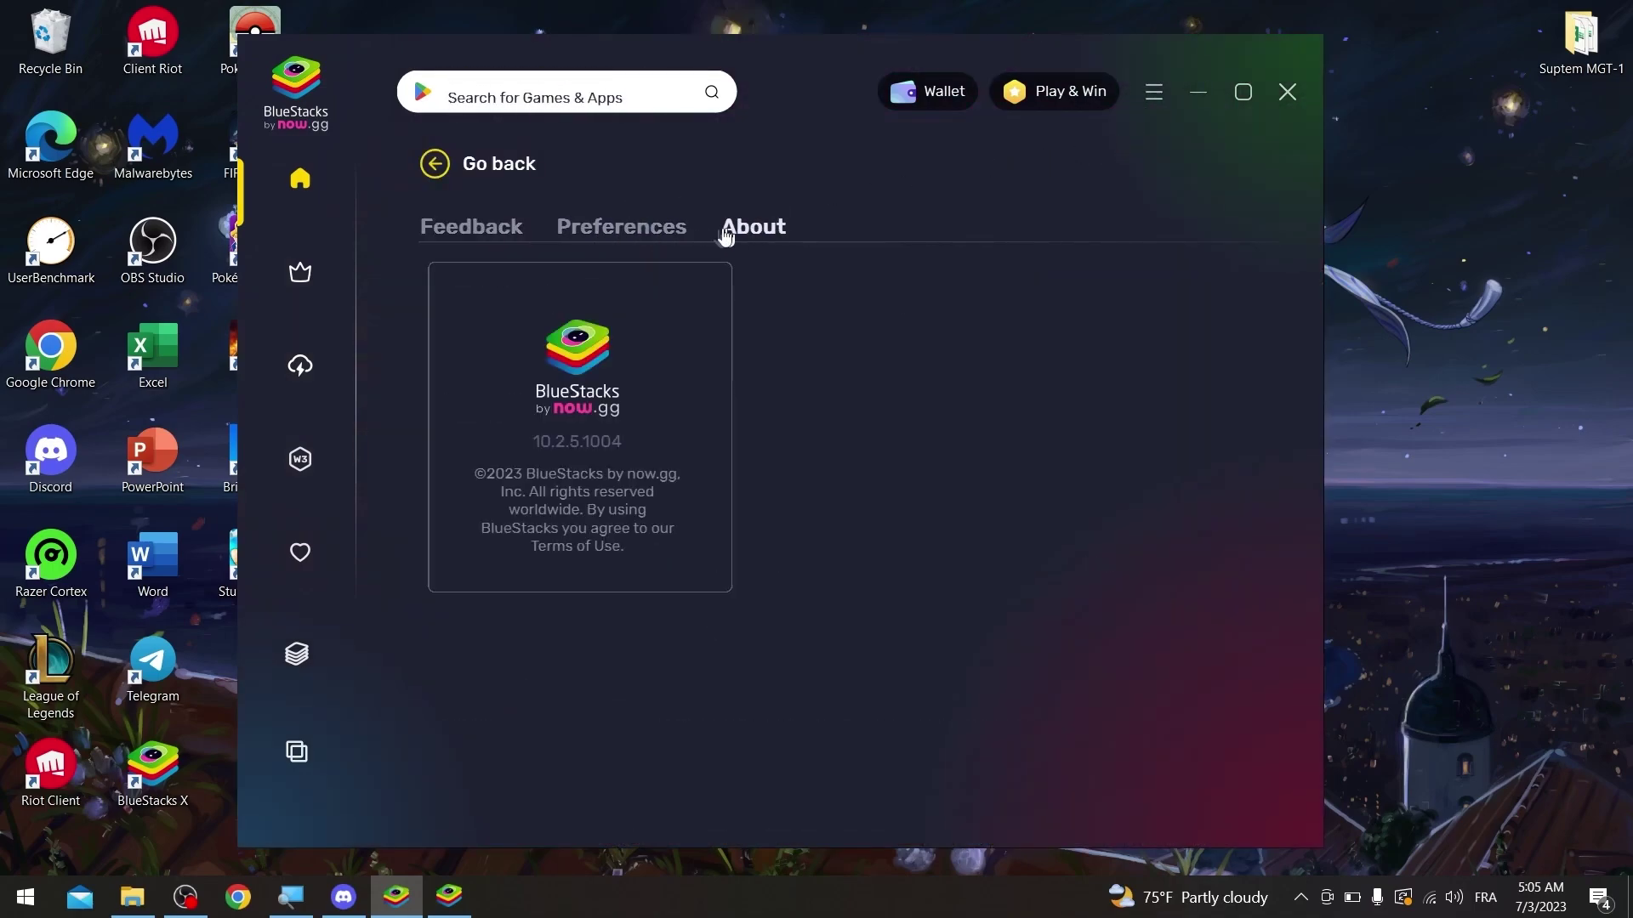
pyautogui.click(635, 228)
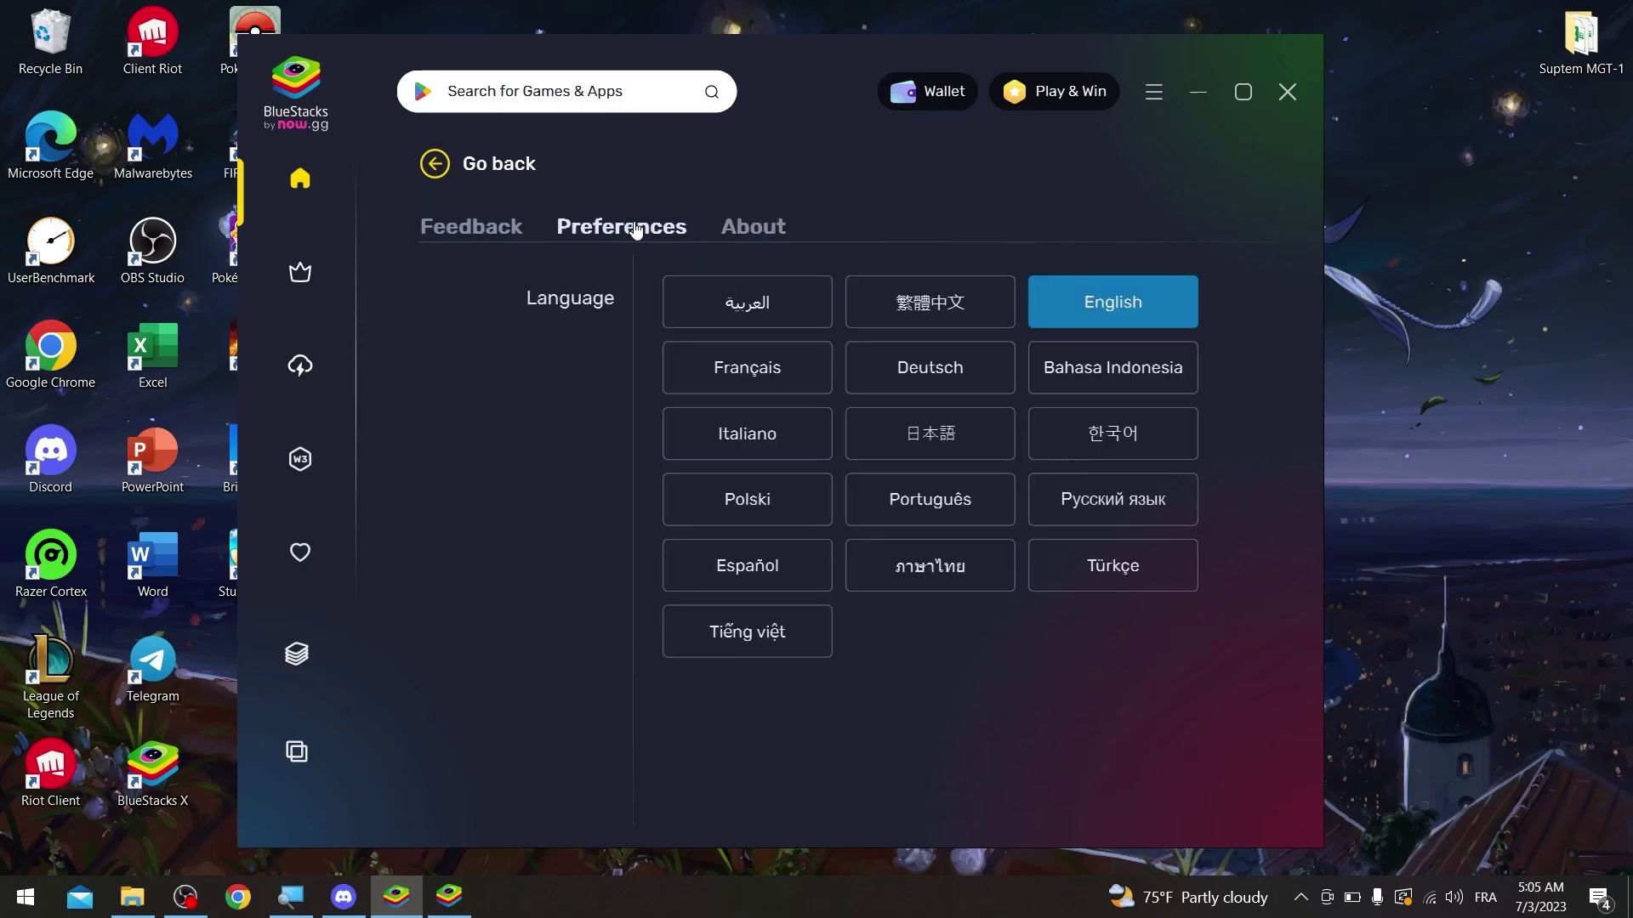
pyautogui.click(476, 227)
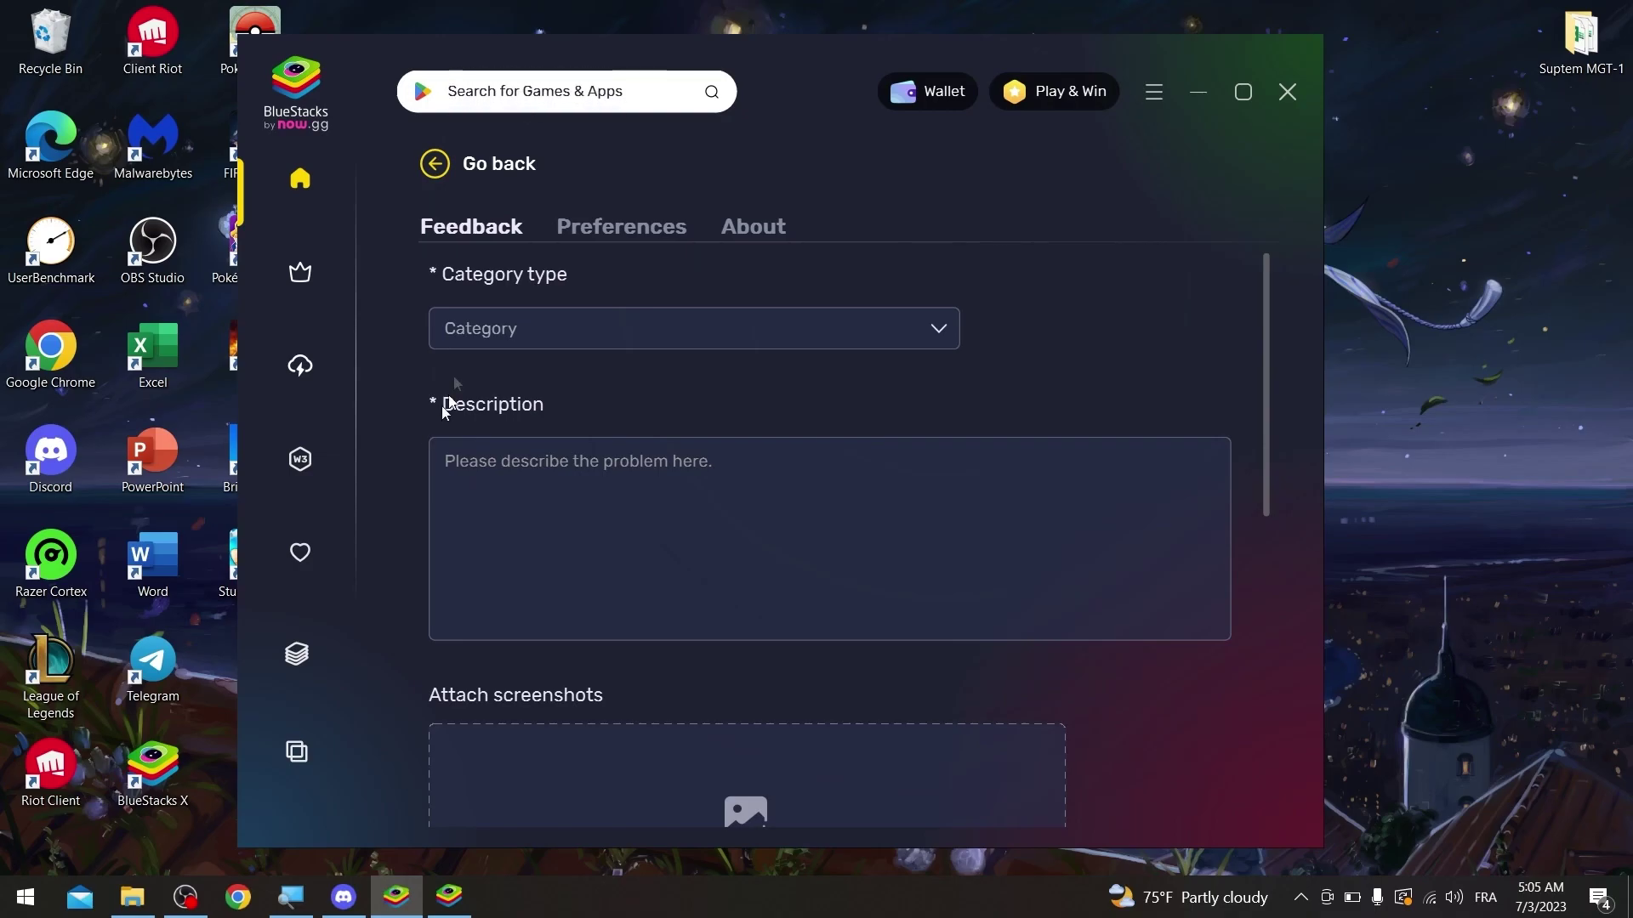
pyautogui.click(625, 231)
pyautogui.click(758, 243)
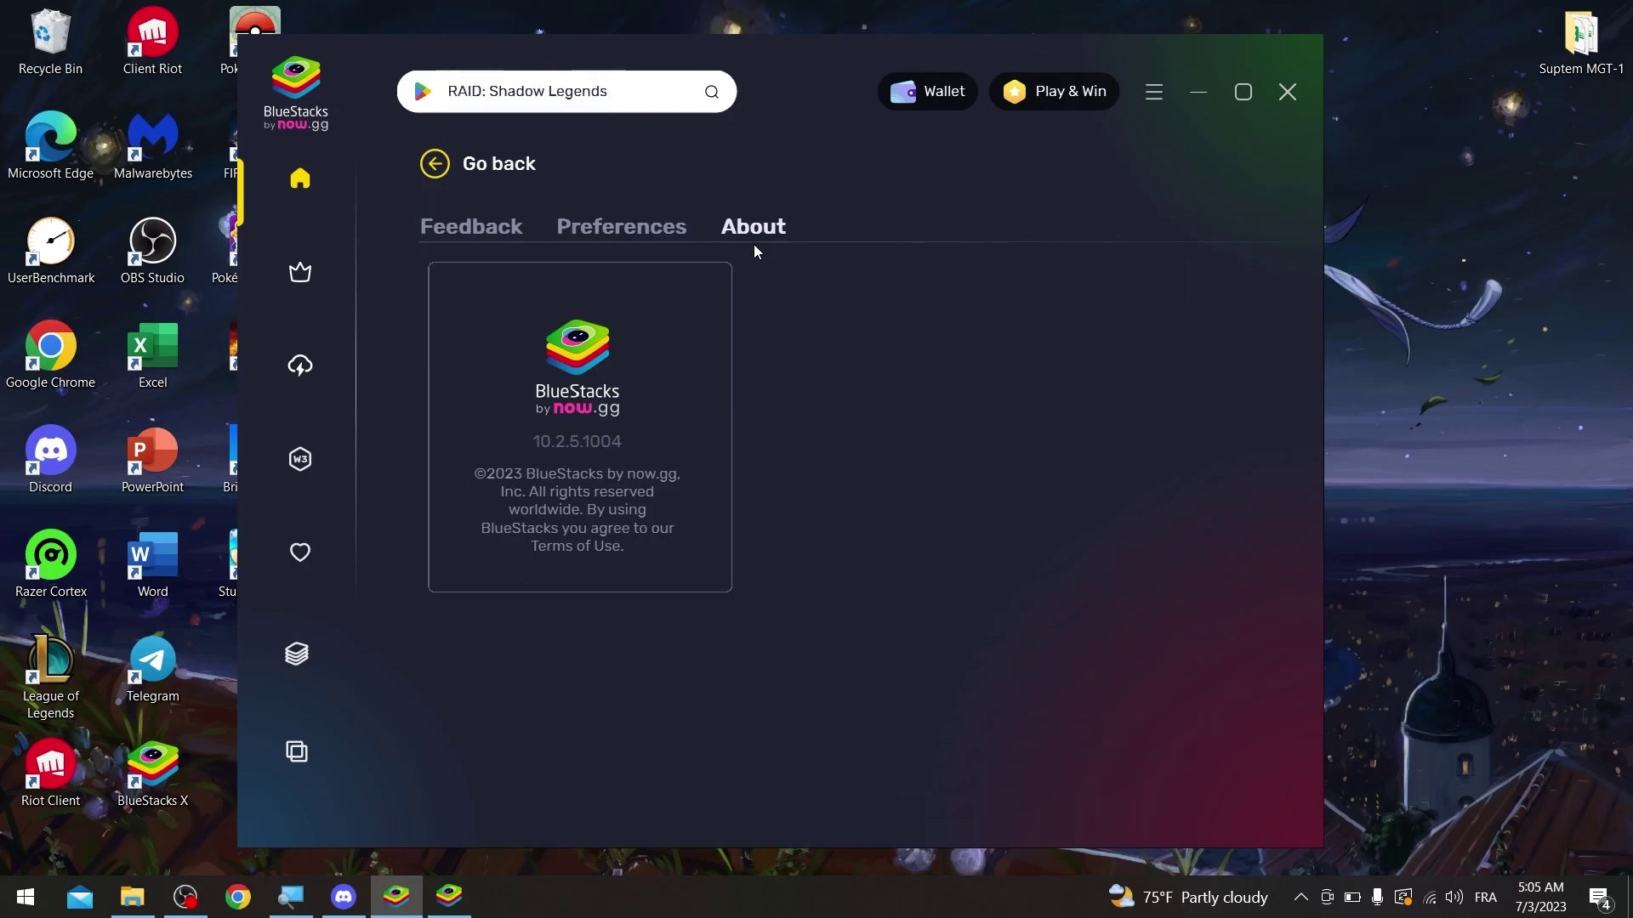
pyautogui.click(421, 164)
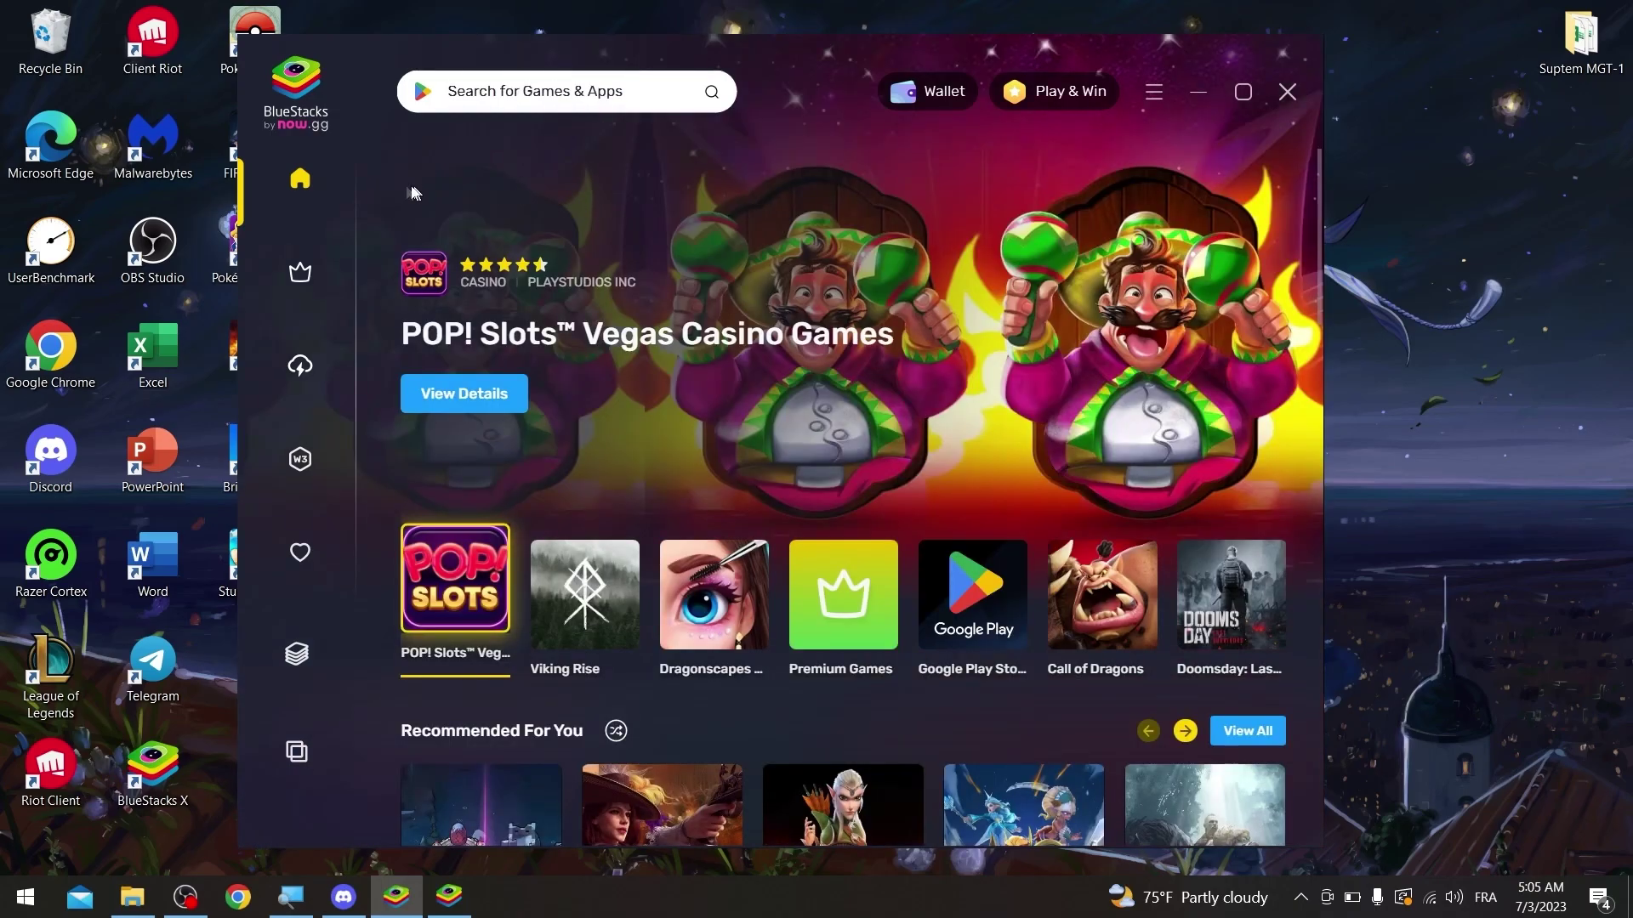
# Search for "pokemon go", launch Pokémon GO on the App Player and dismiss the fullscreen tip
pyautogui.moveTo(314, 196)
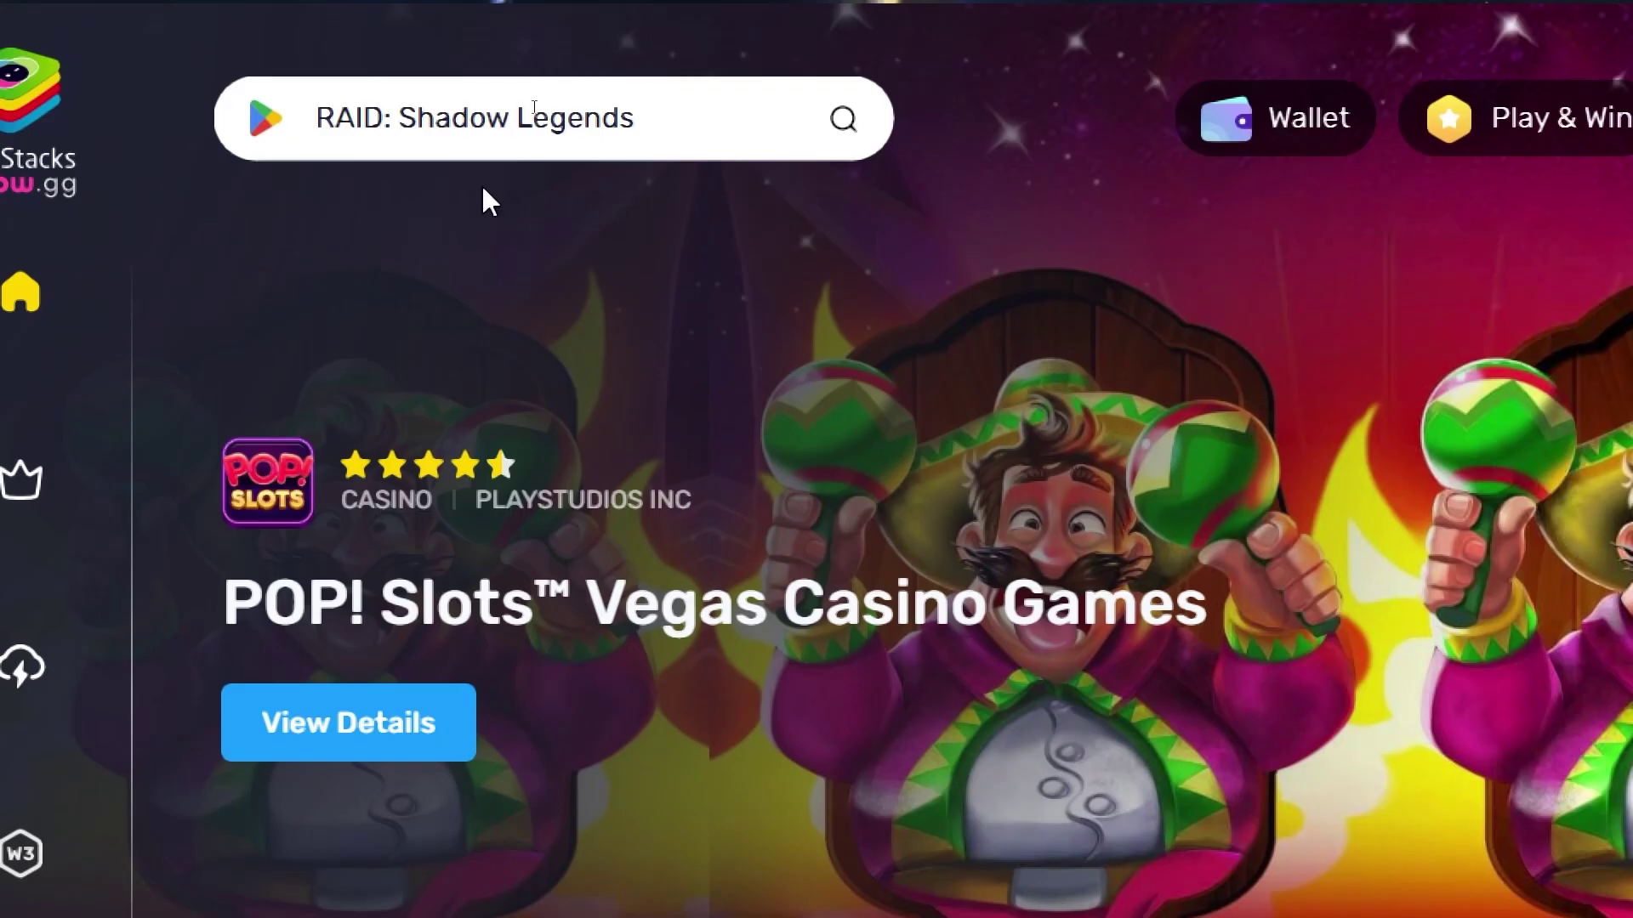
pyautogui.click(485, 136)
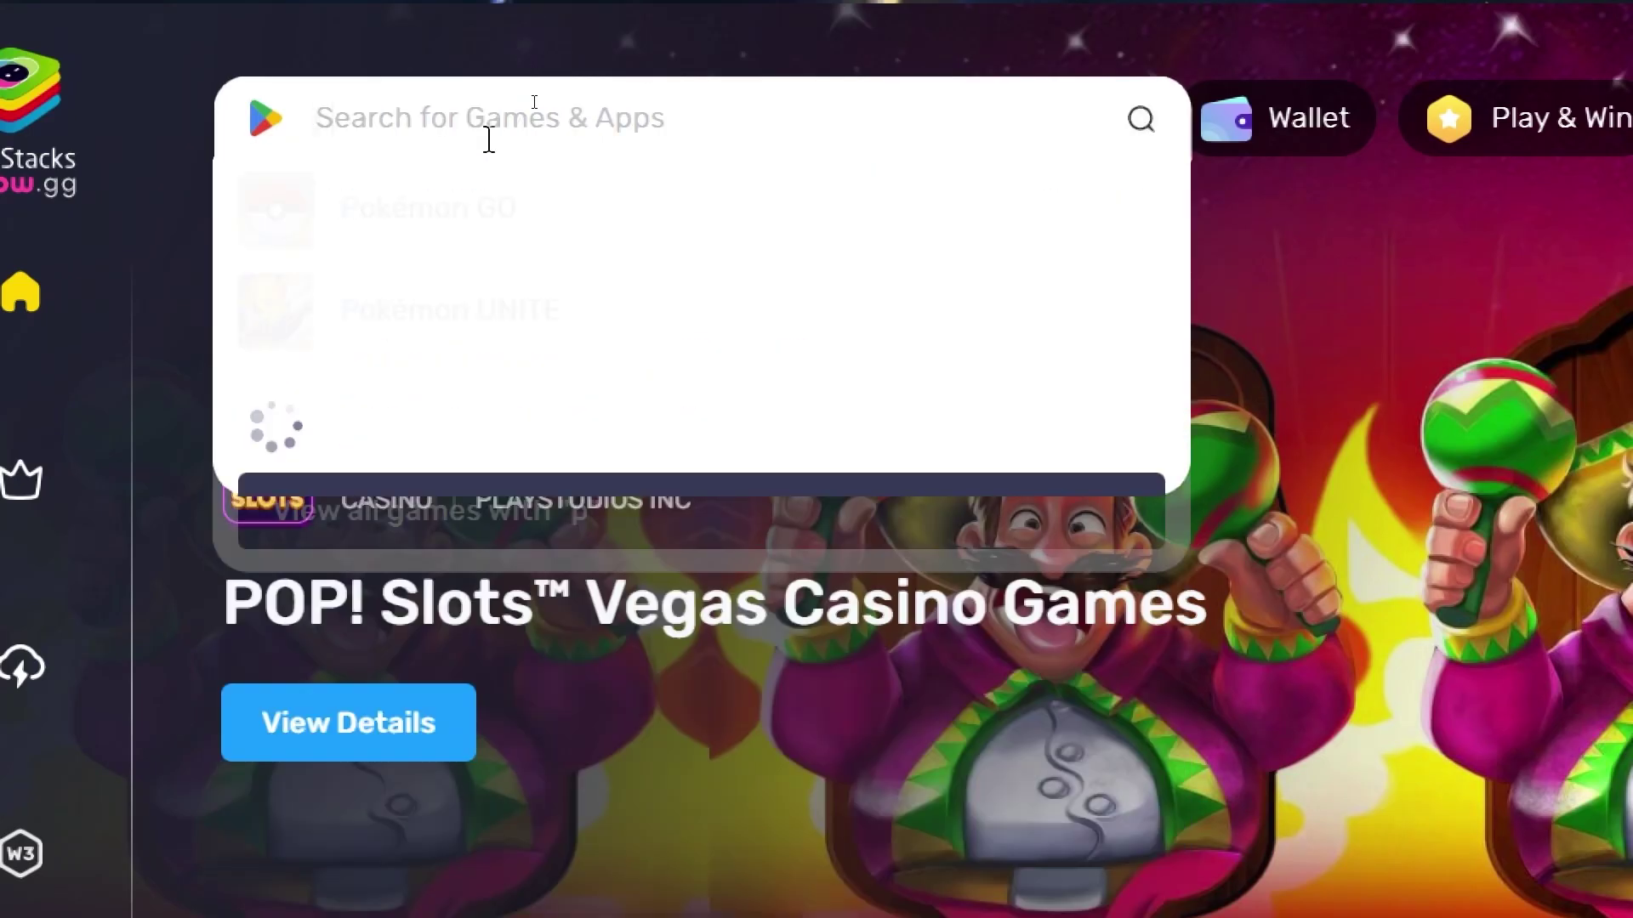
pyautogui.write('pokemon go')
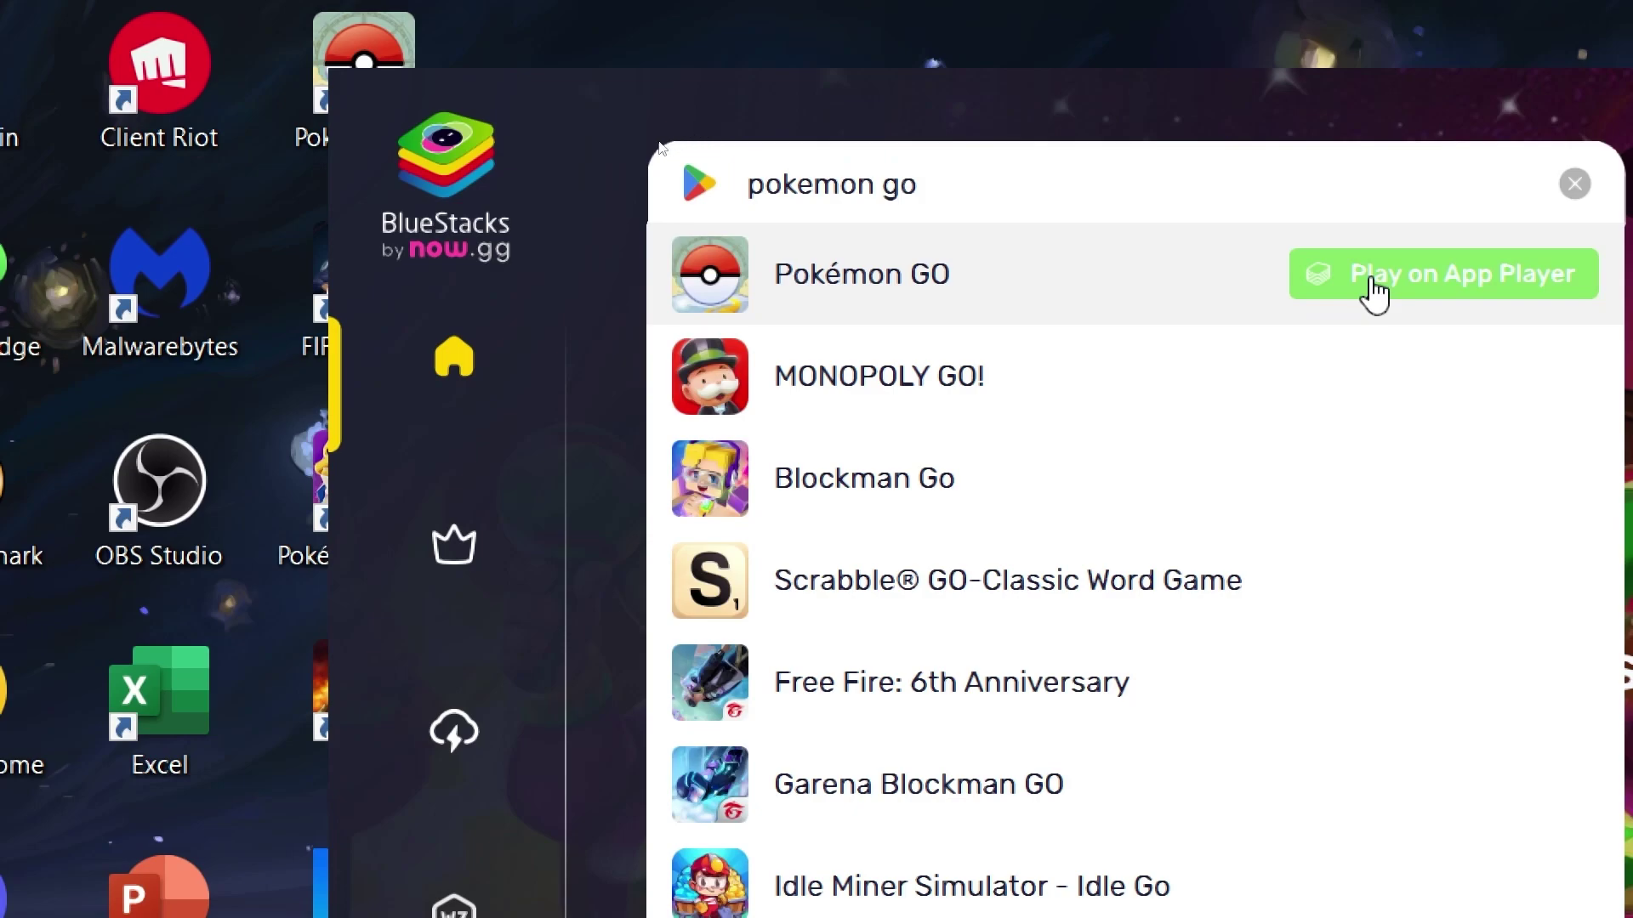
pyautogui.click(1395, 296)
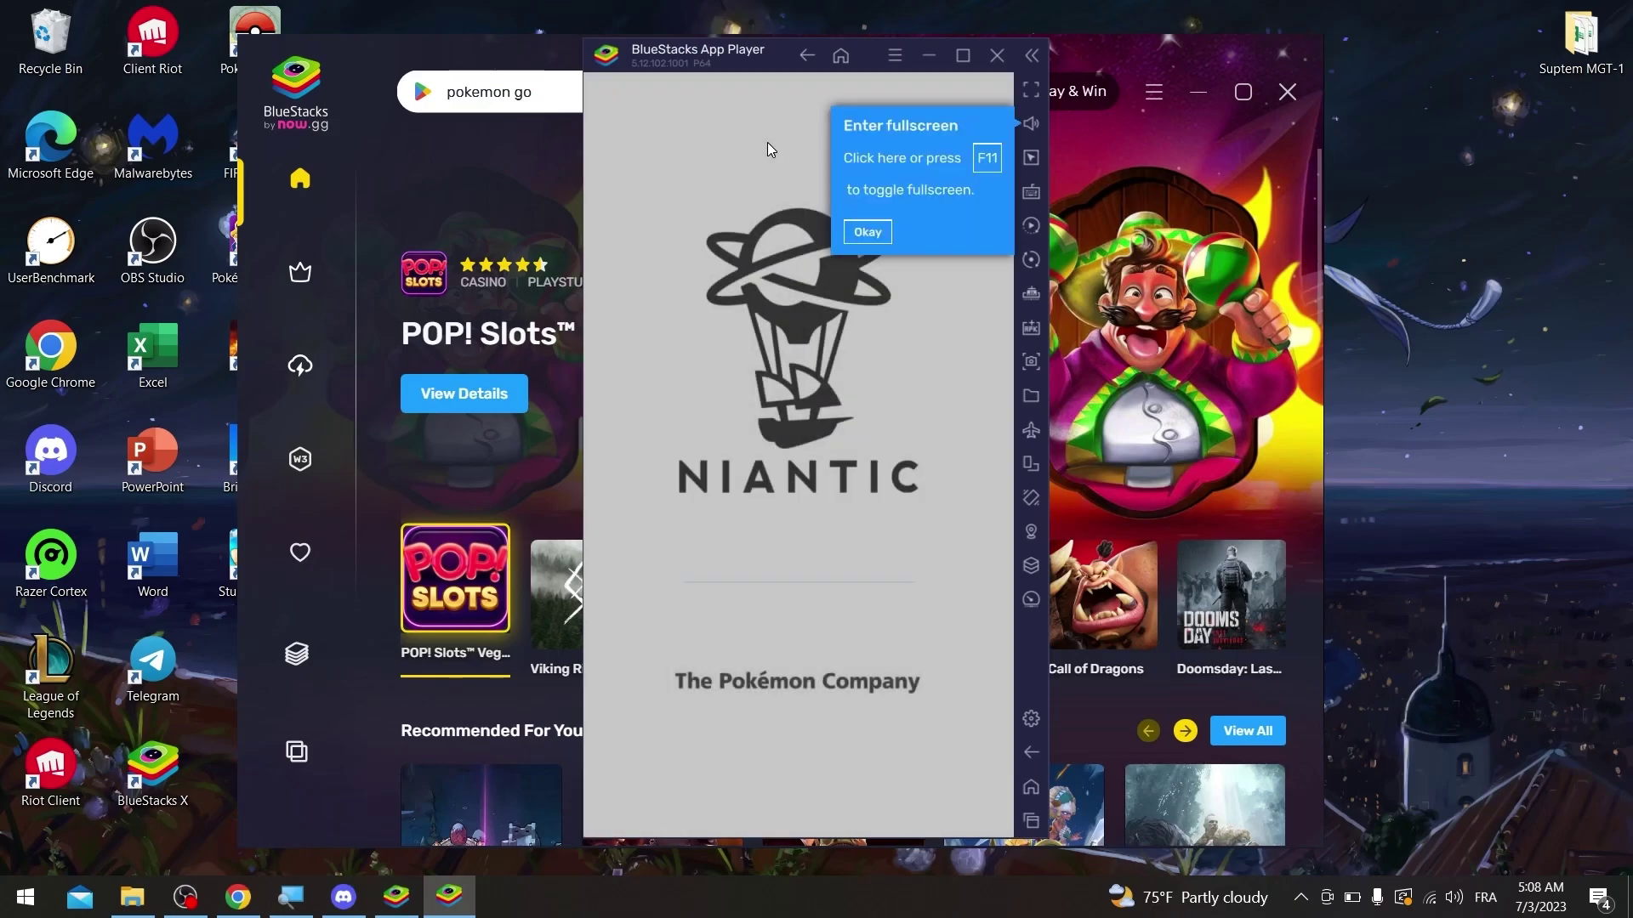
pyautogui.click(865, 233)
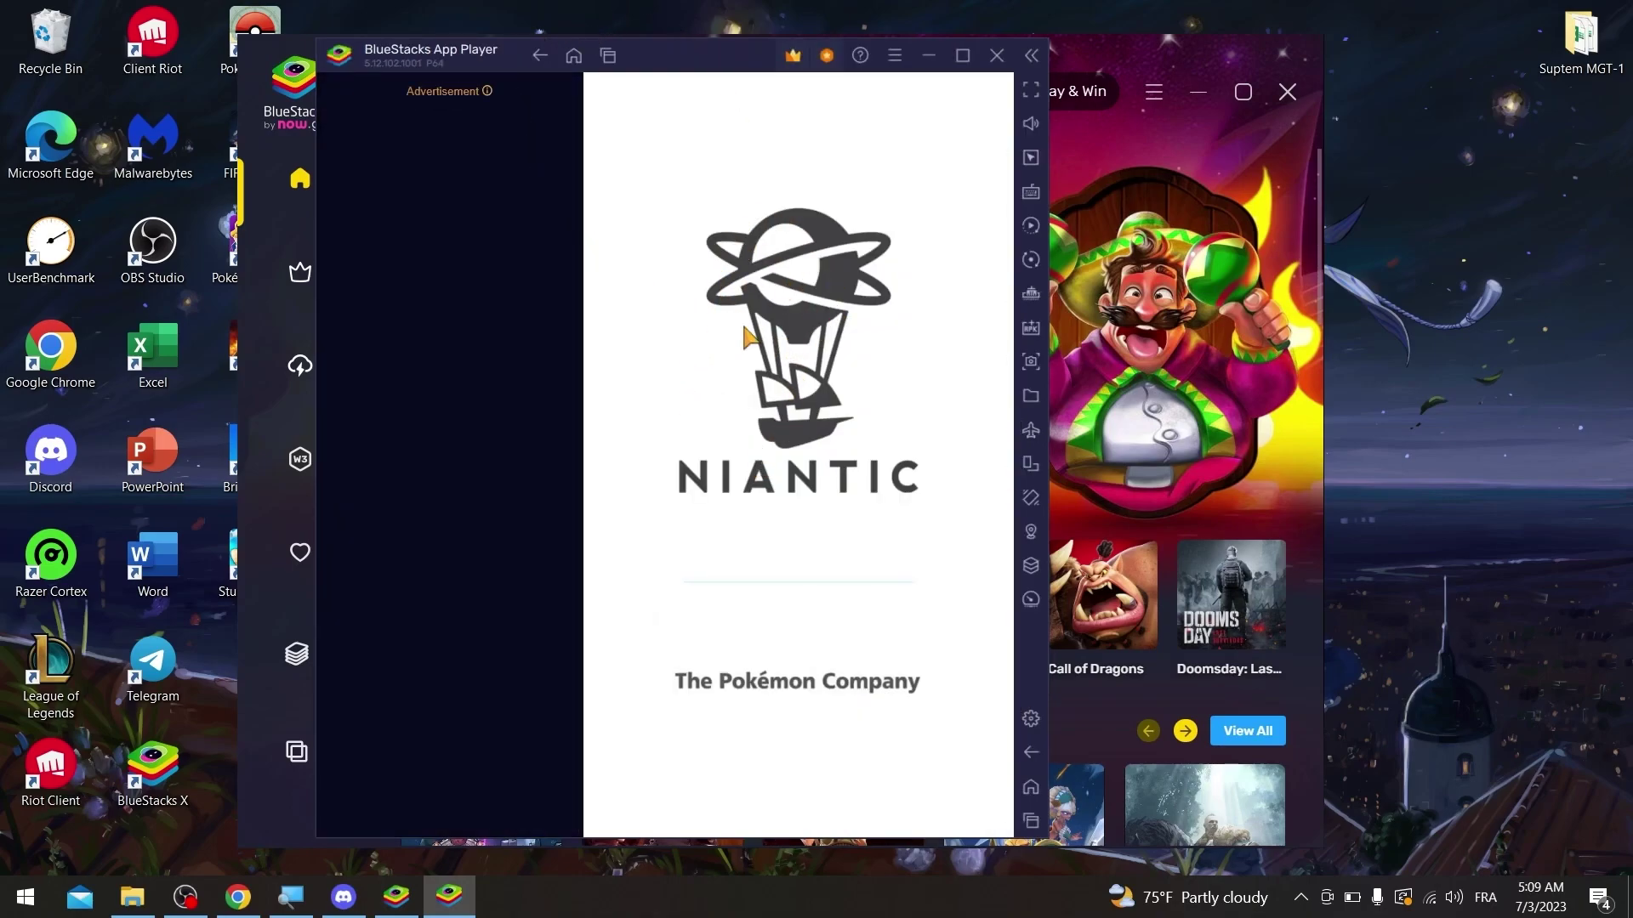
# Reposition the BlueStacks App Player window and go to its home screen
pyautogui.moveTo(745, 67); pyautogui.dragTo(874, 81)
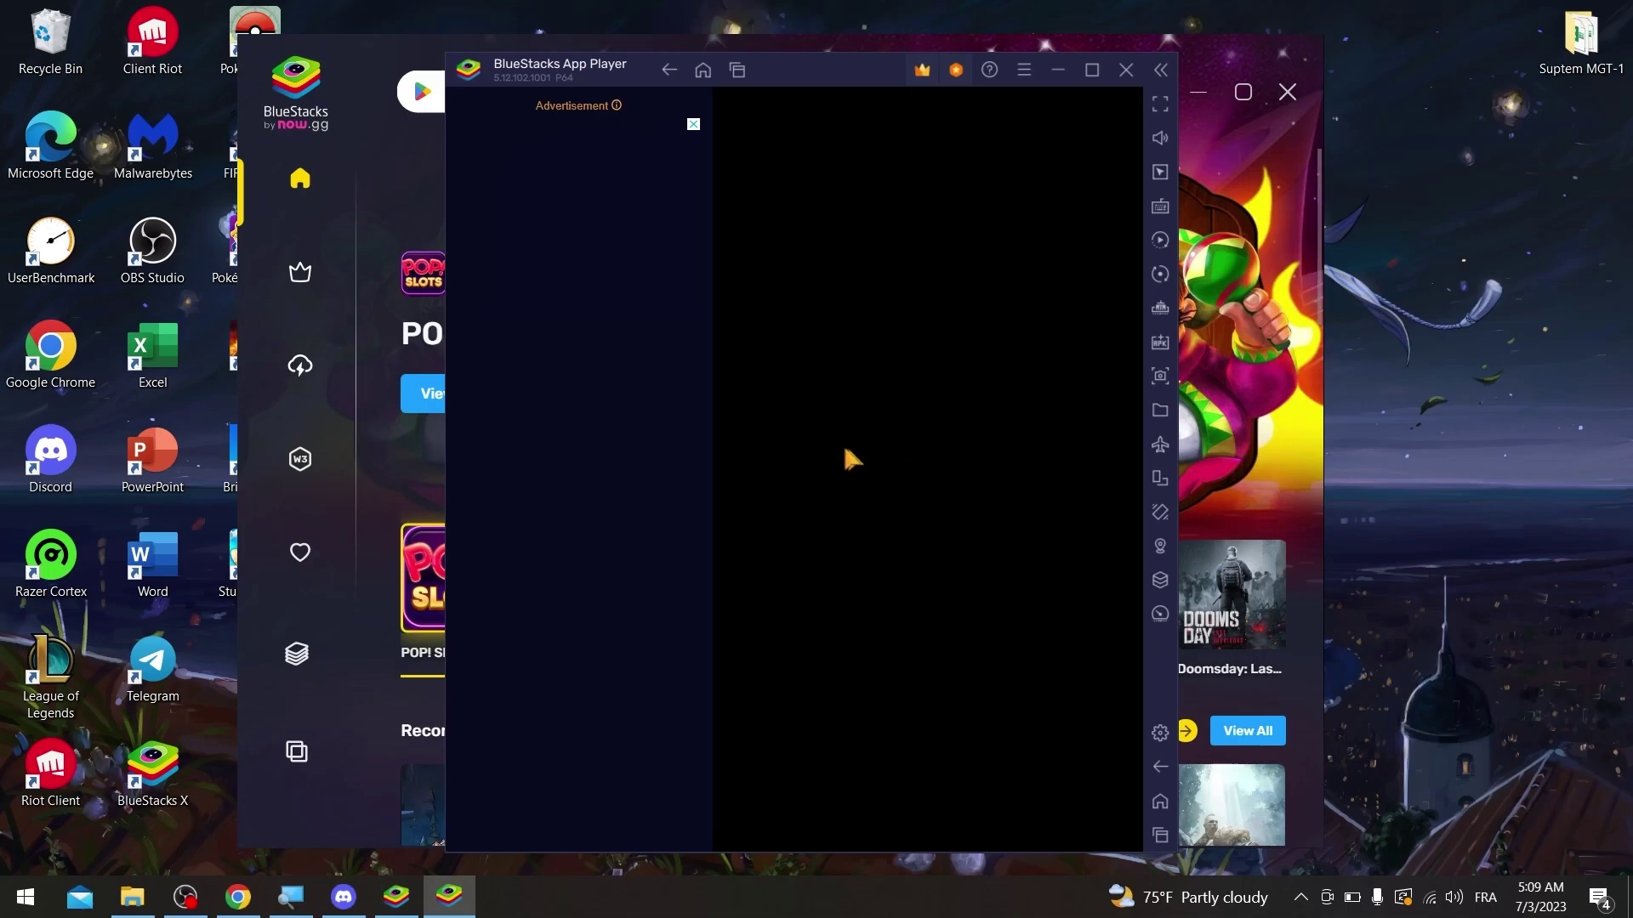
pyautogui.moveTo(808, 77); pyautogui.dragTo(810, 66)
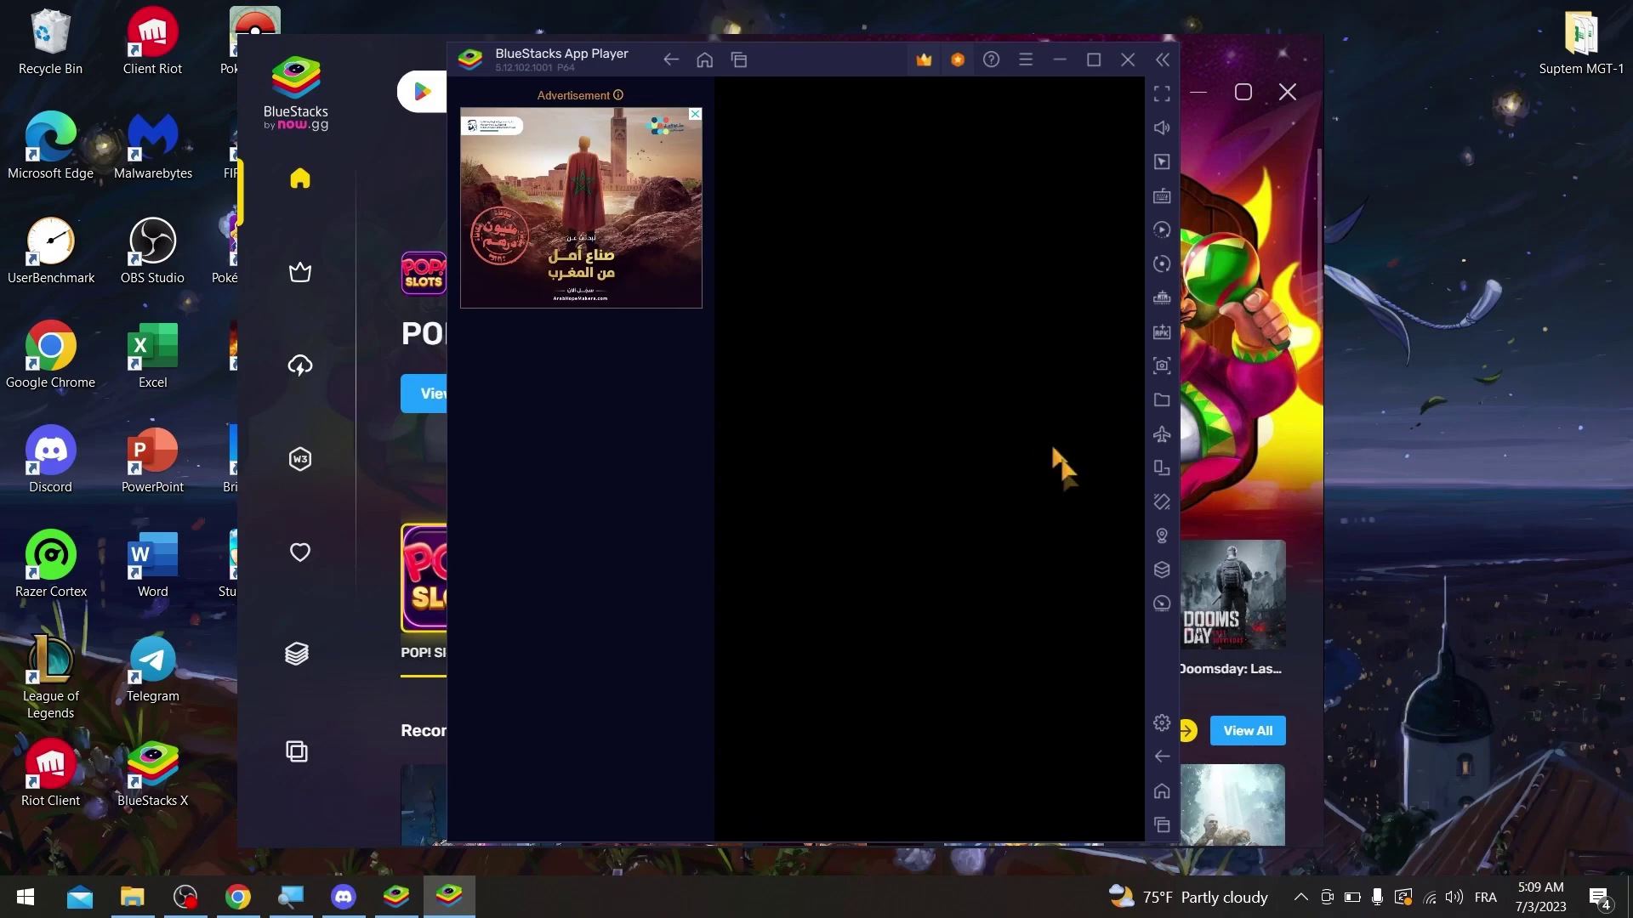
pyautogui.click(1158, 792)
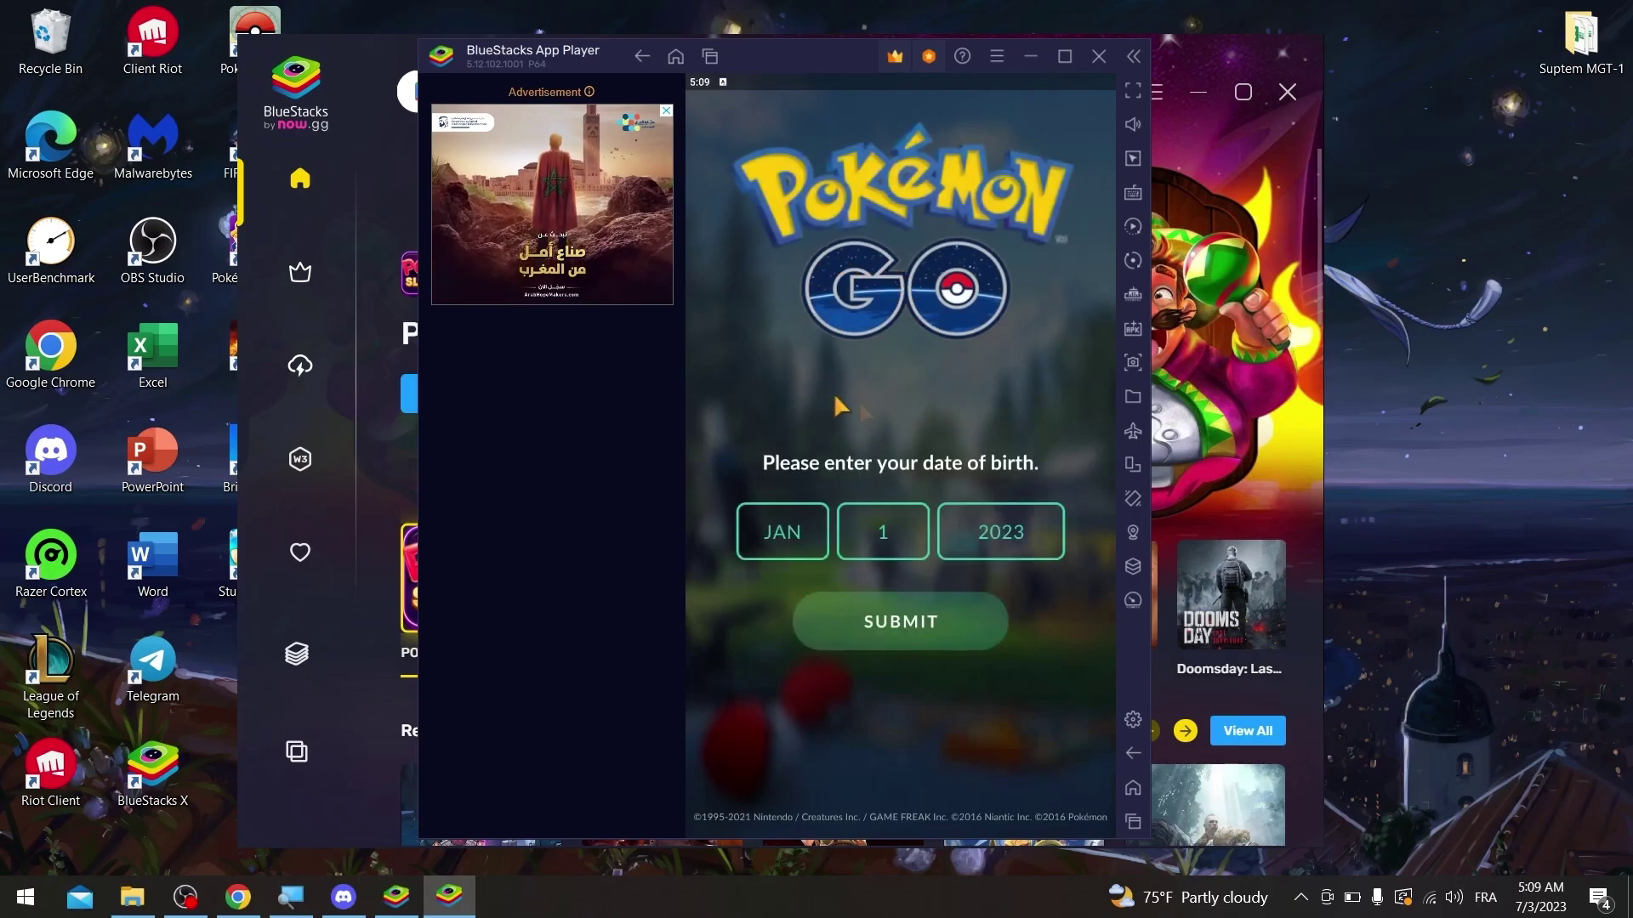
# Fill in the date of birth in Pokémon GO and submit it
pyautogui.click(819, 544)
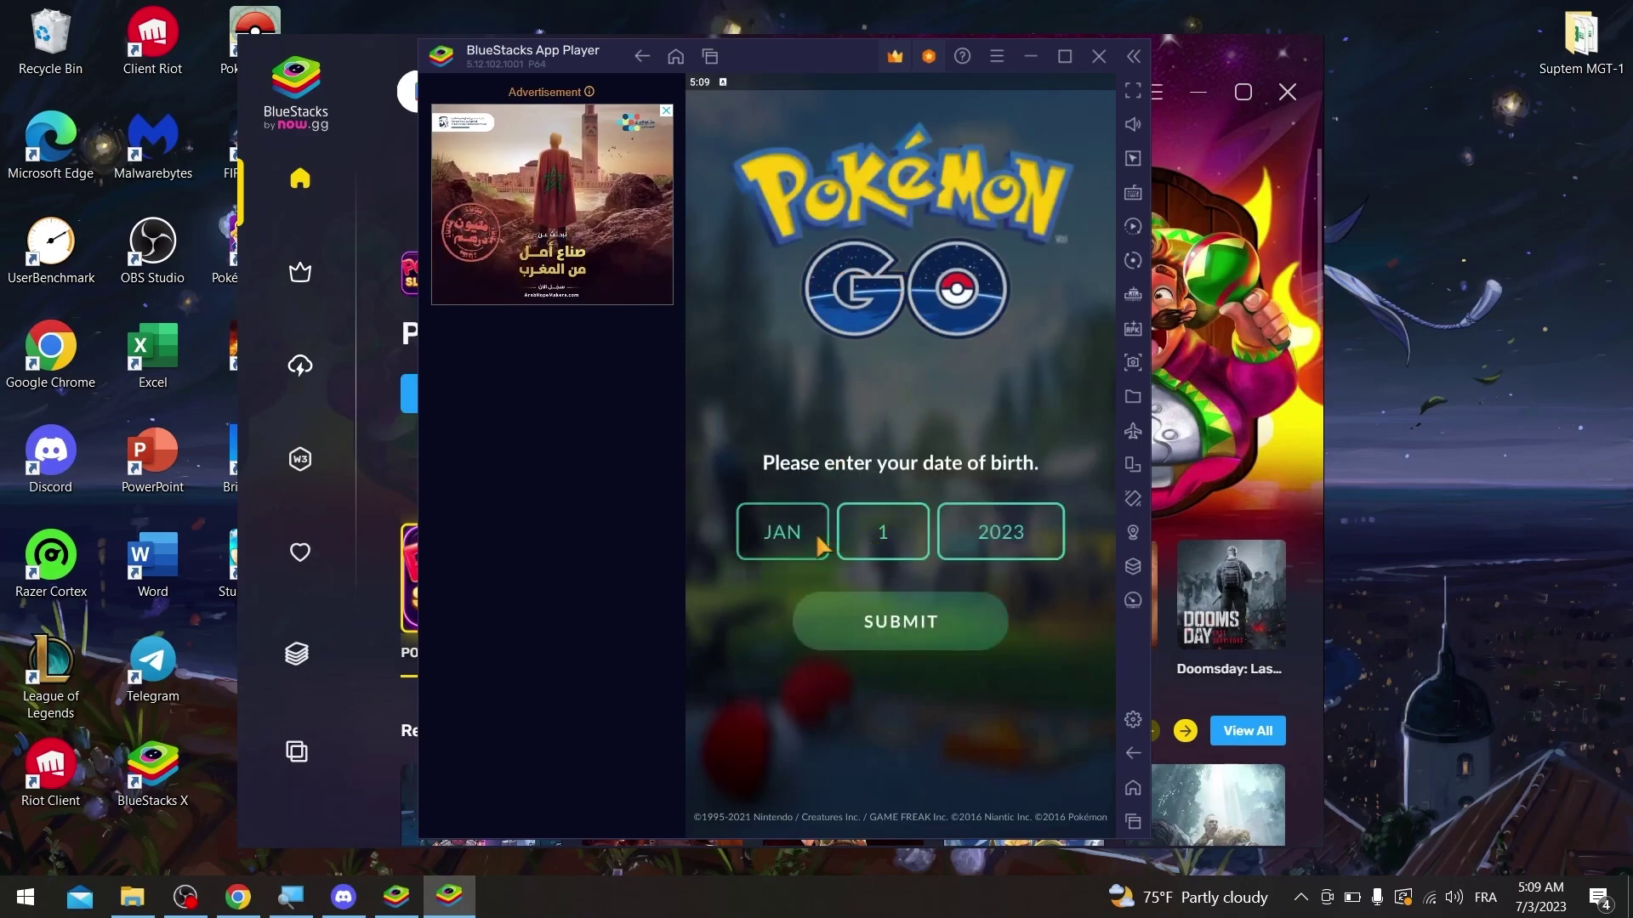
pyautogui.click(884, 536)
pyautogui.click(1027, 544)
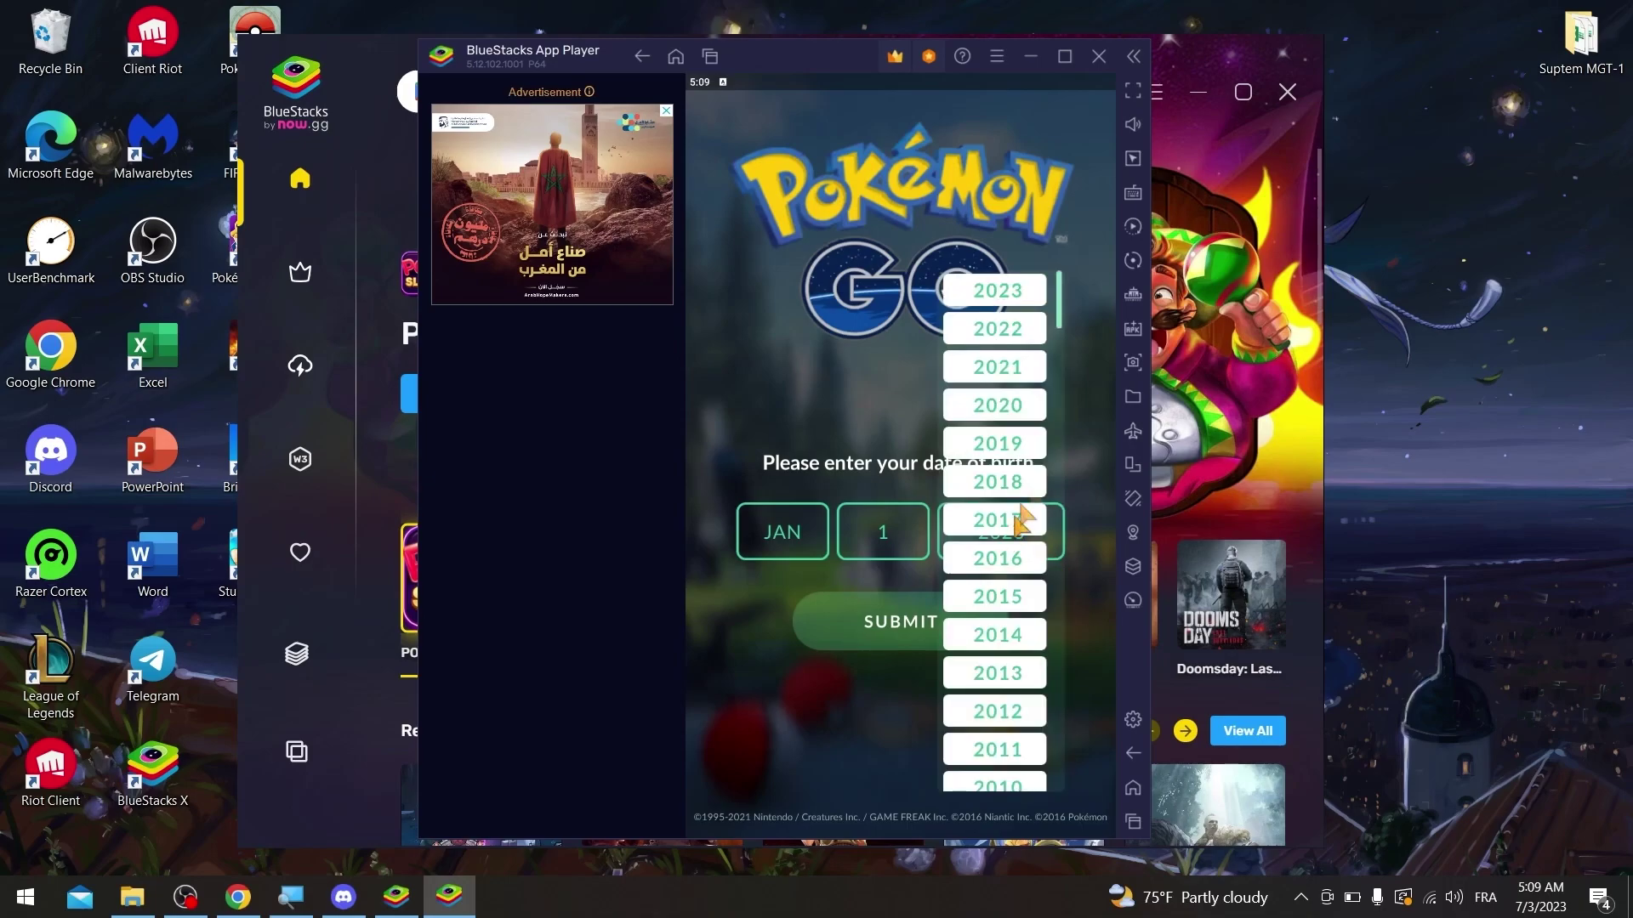
pyautogui.moveTo(1061, 317); pyautogui.dragTo(1065, 402)
pyautogui.click(1031, 399)
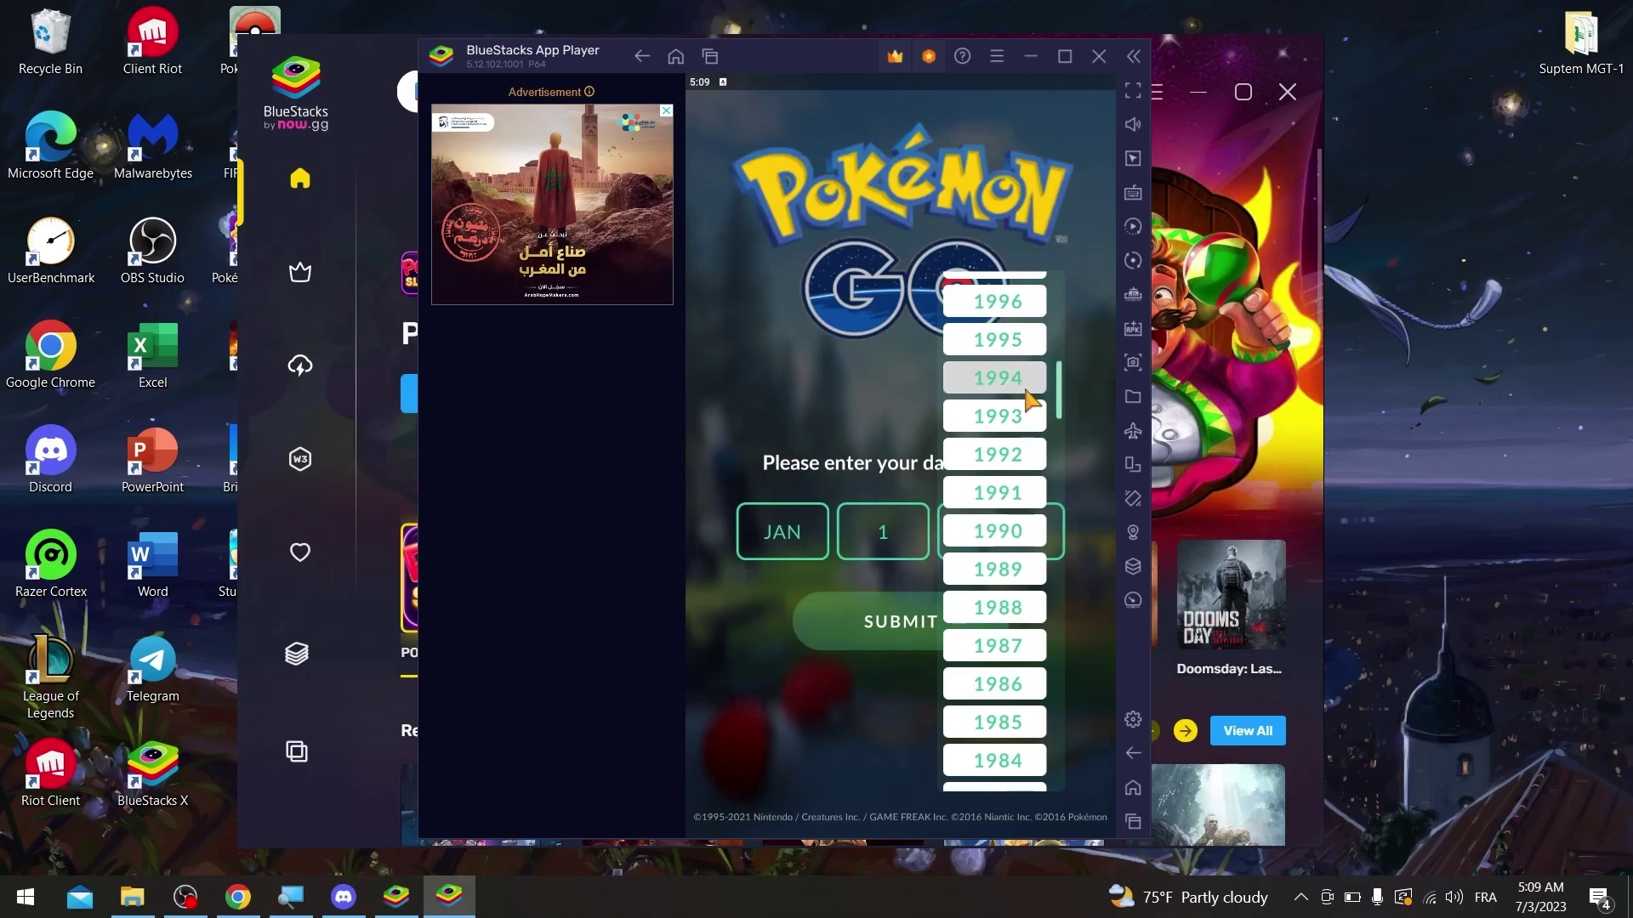
pyautogui.click(943, 618)
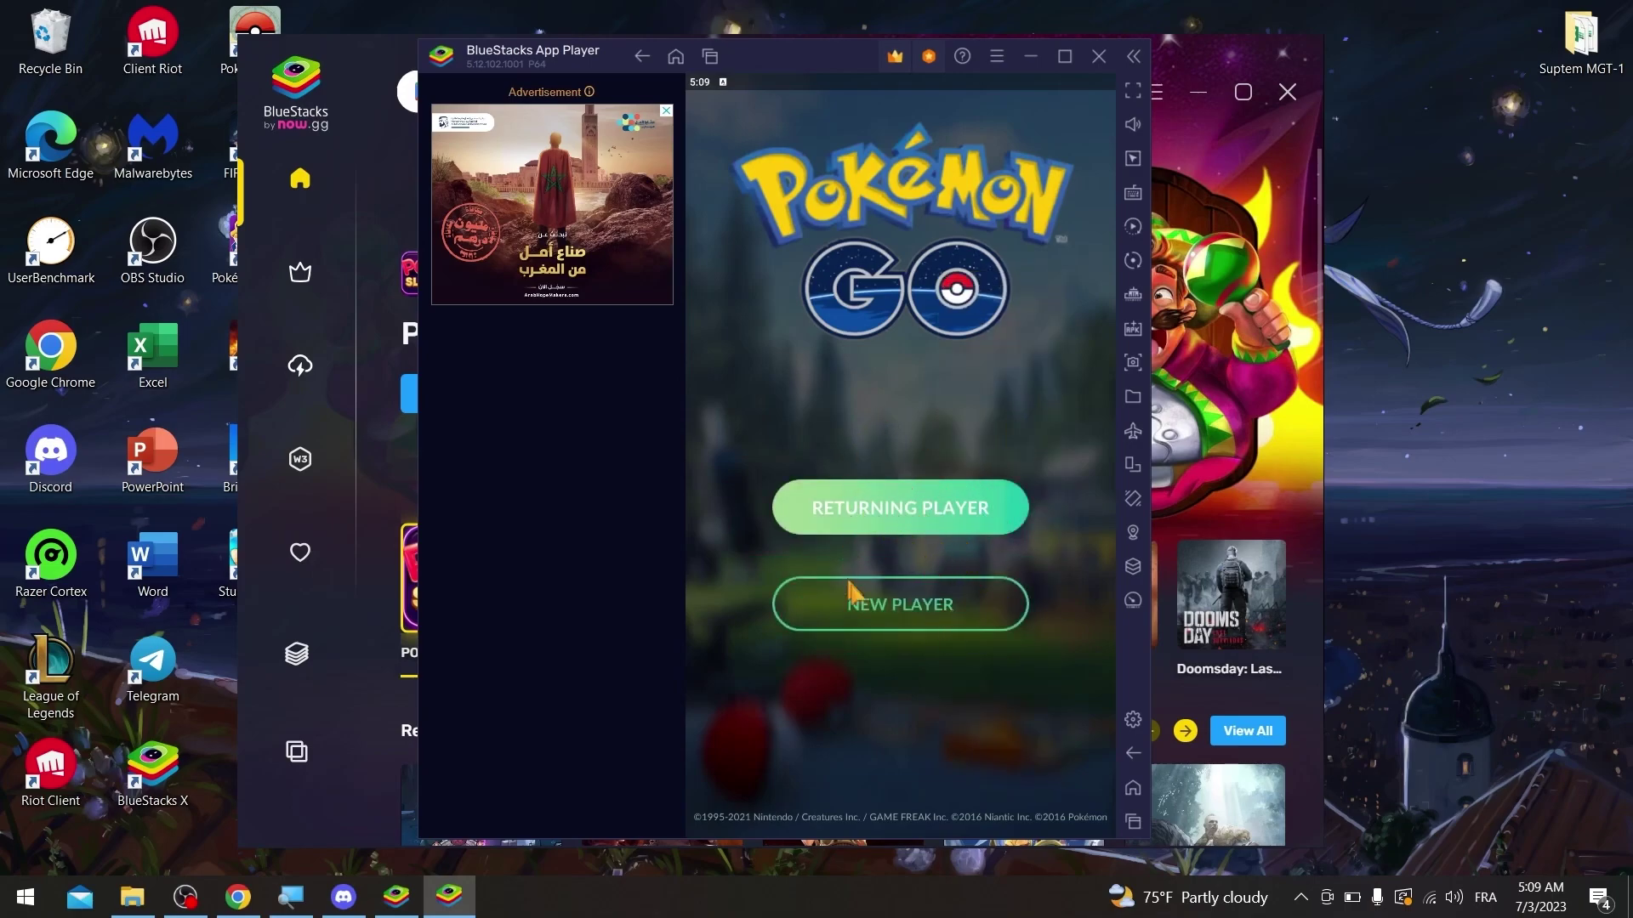
# Sign up as a new player with the listed Google account, allowing access to contacts, and relaunch Pokémon GO
pyautogui.click(880, 604)
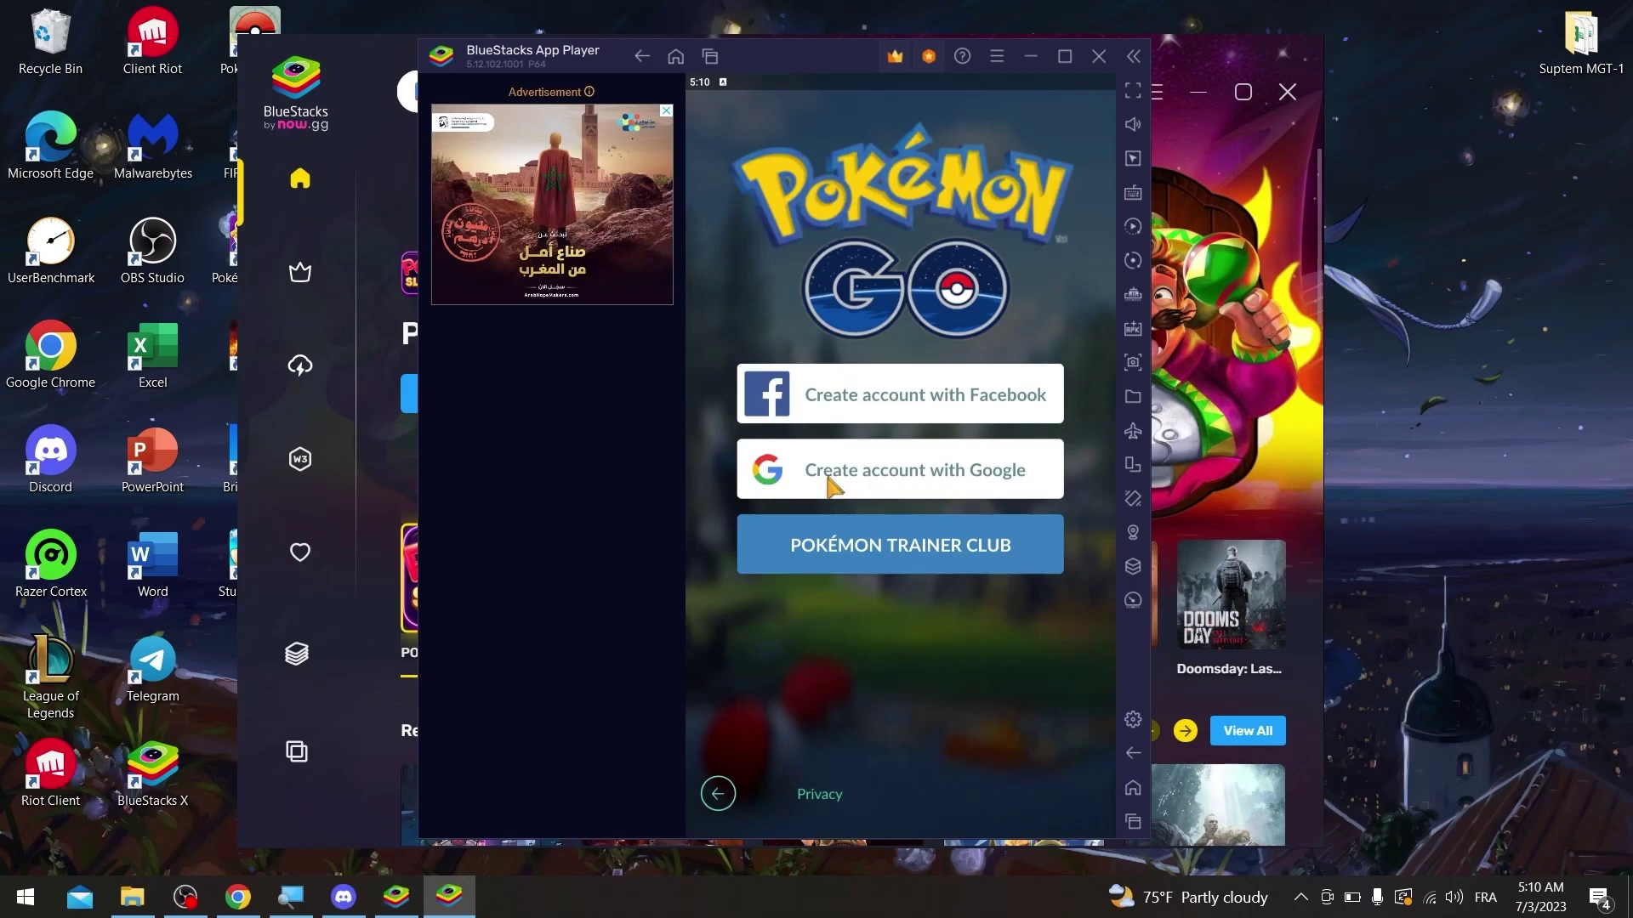
pyautogui.click(942, 489)
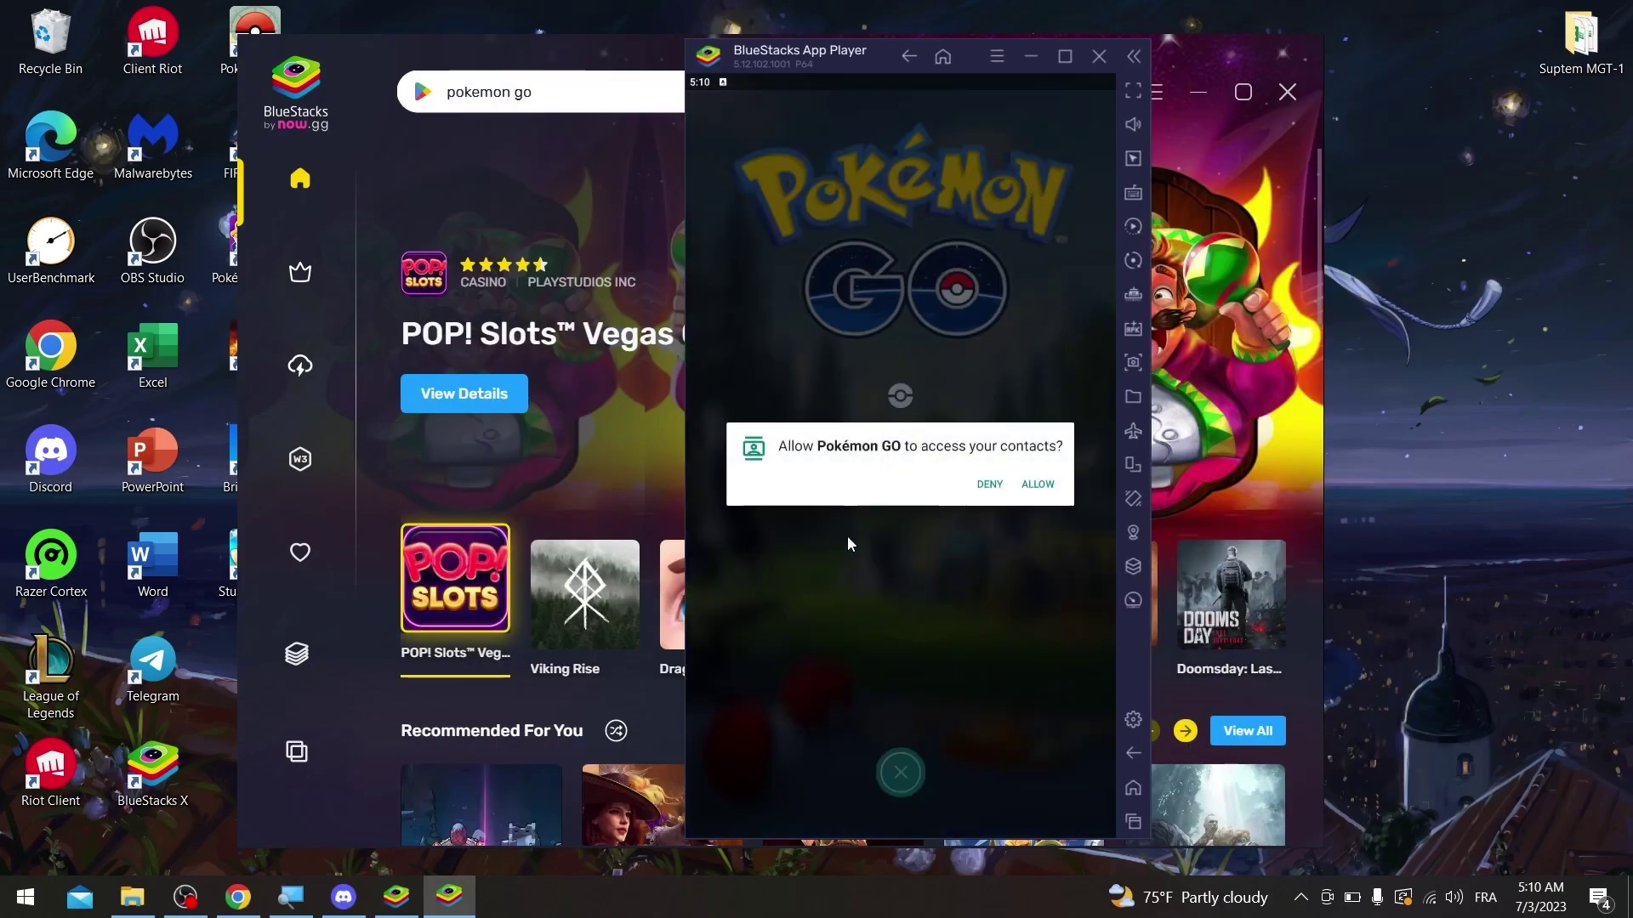
pyautogui.click(1046, 487)
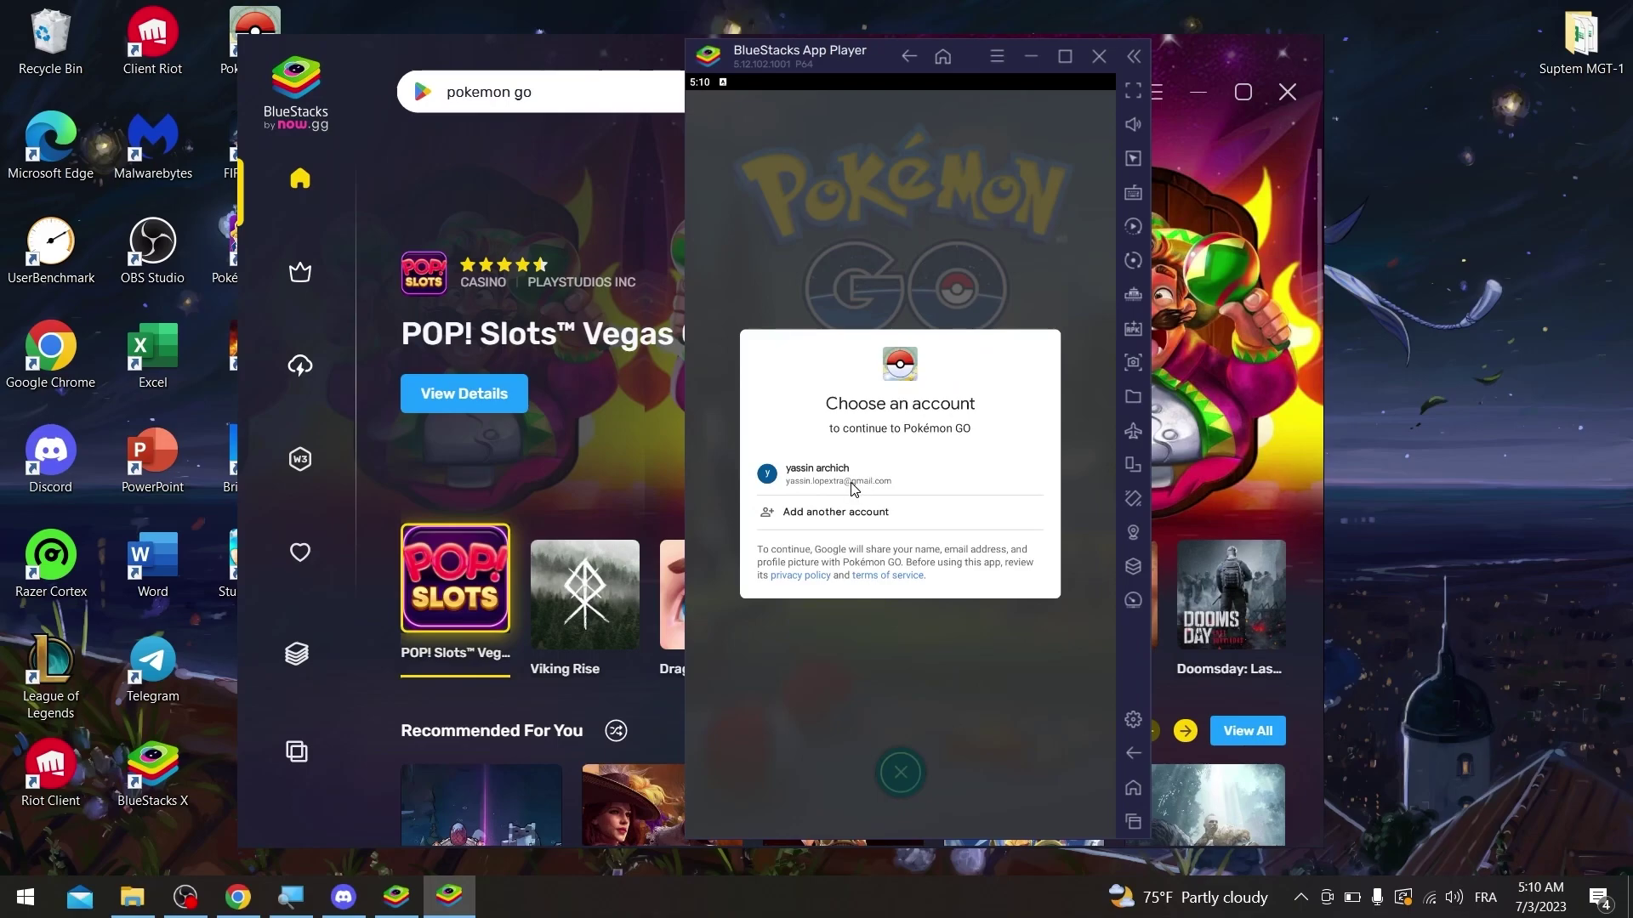
pyautogui.click(853, 481)
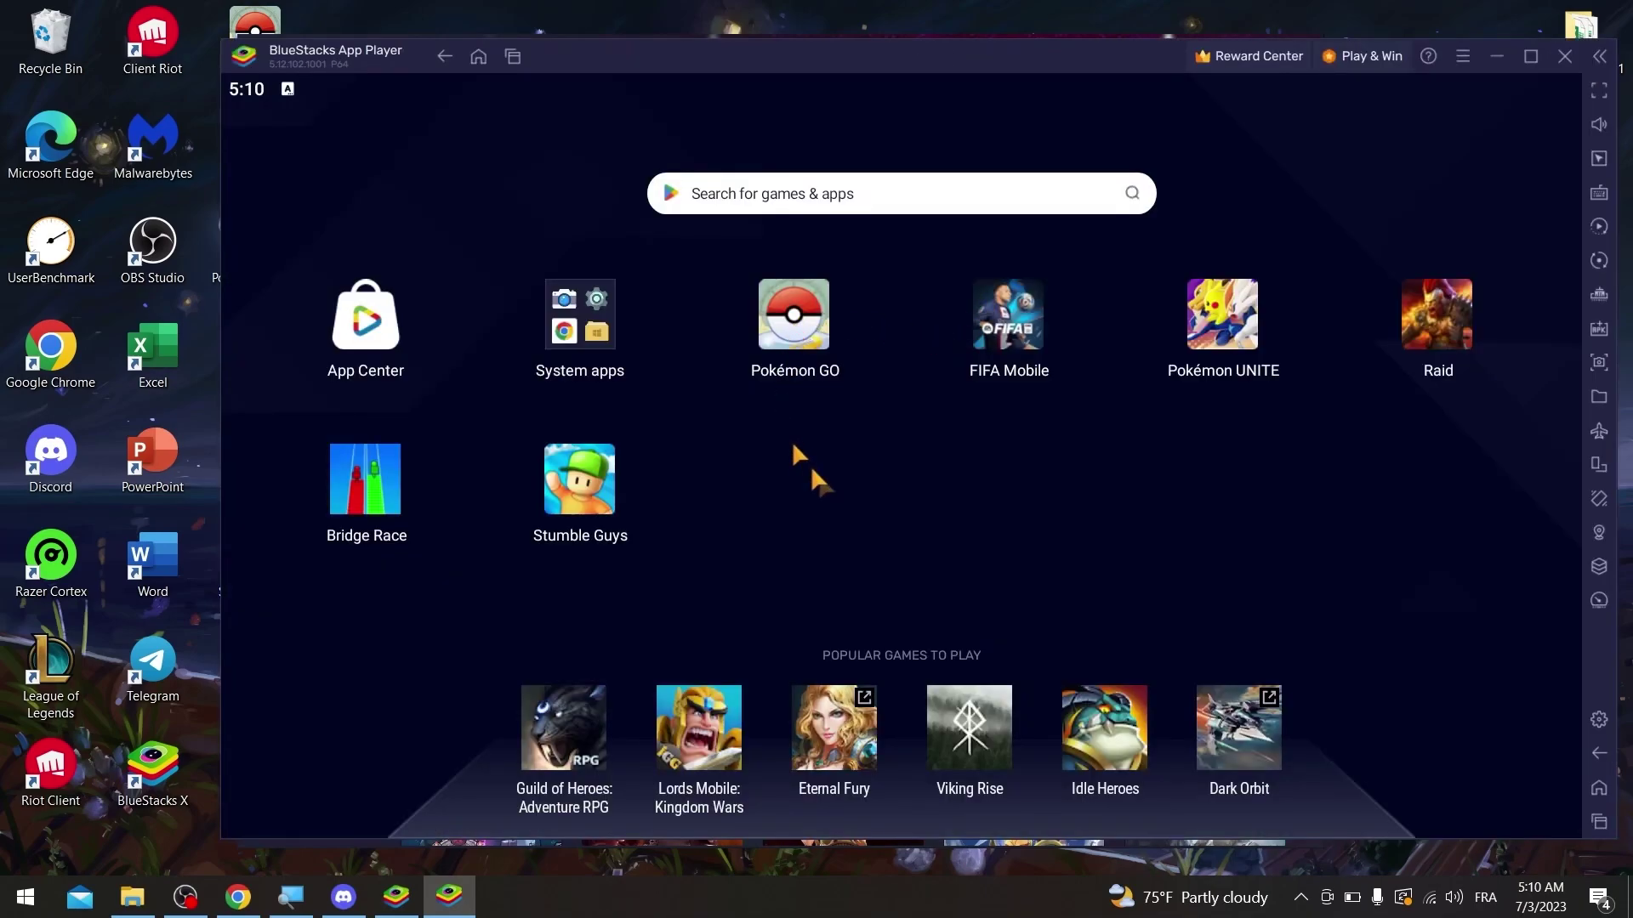
pyautogui.click(813, 327)
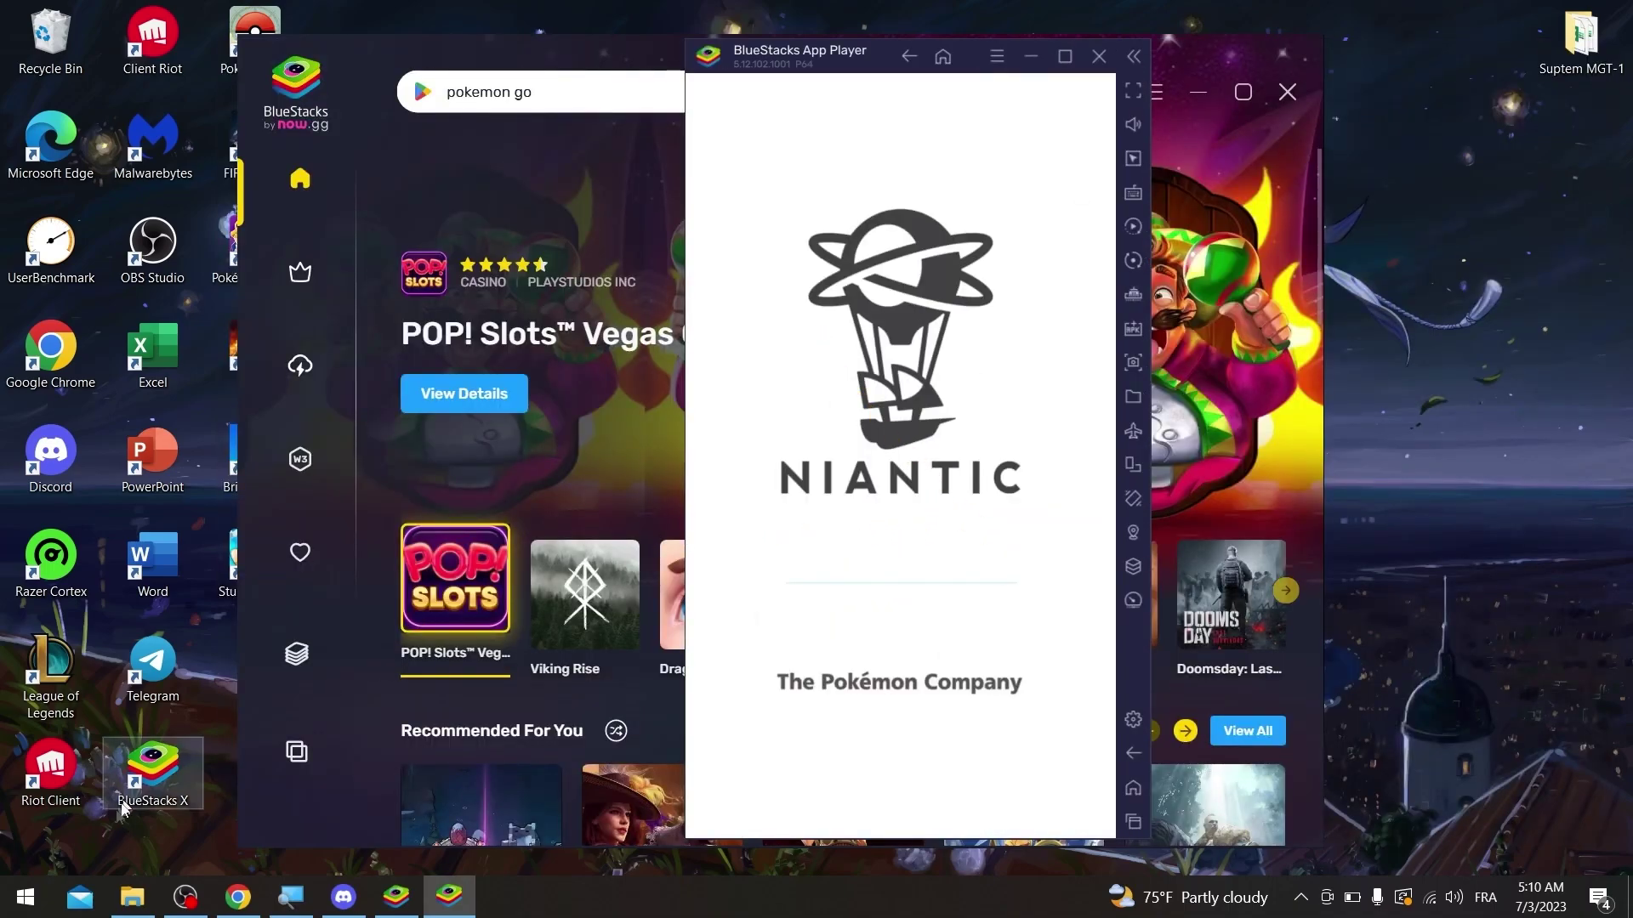
# Open the properties of This PC from Windows search, check the installed RAM in the device specifications, and close Settings
pyautogui.click(23, 897)
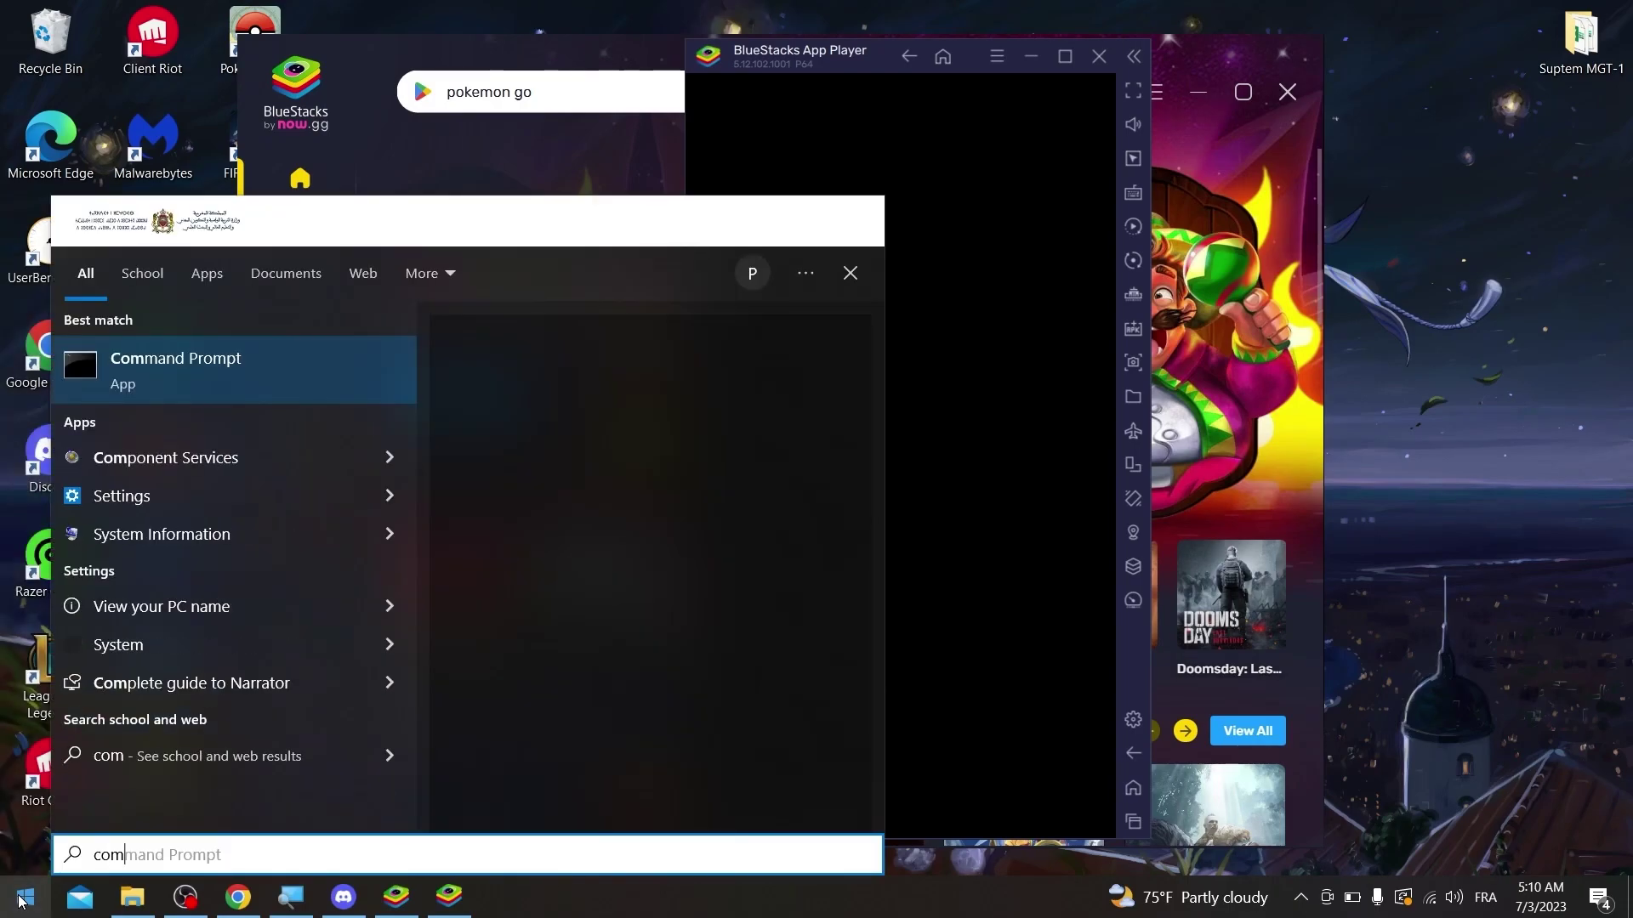
pyautogui.write('u')
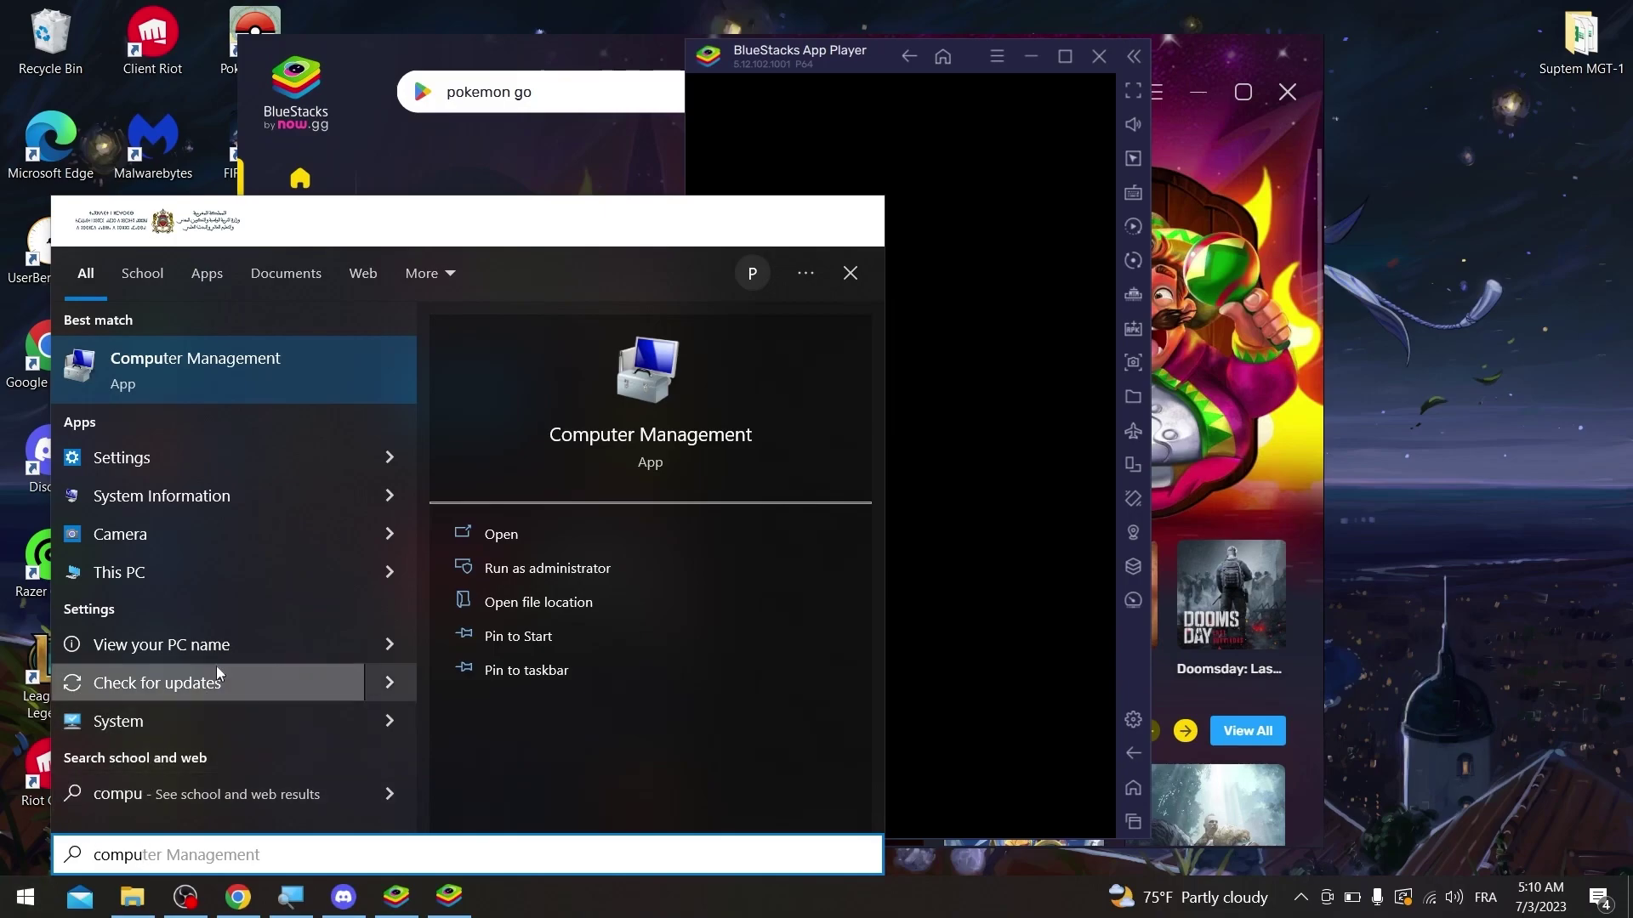
pyautogui.rightClick(202, 573)
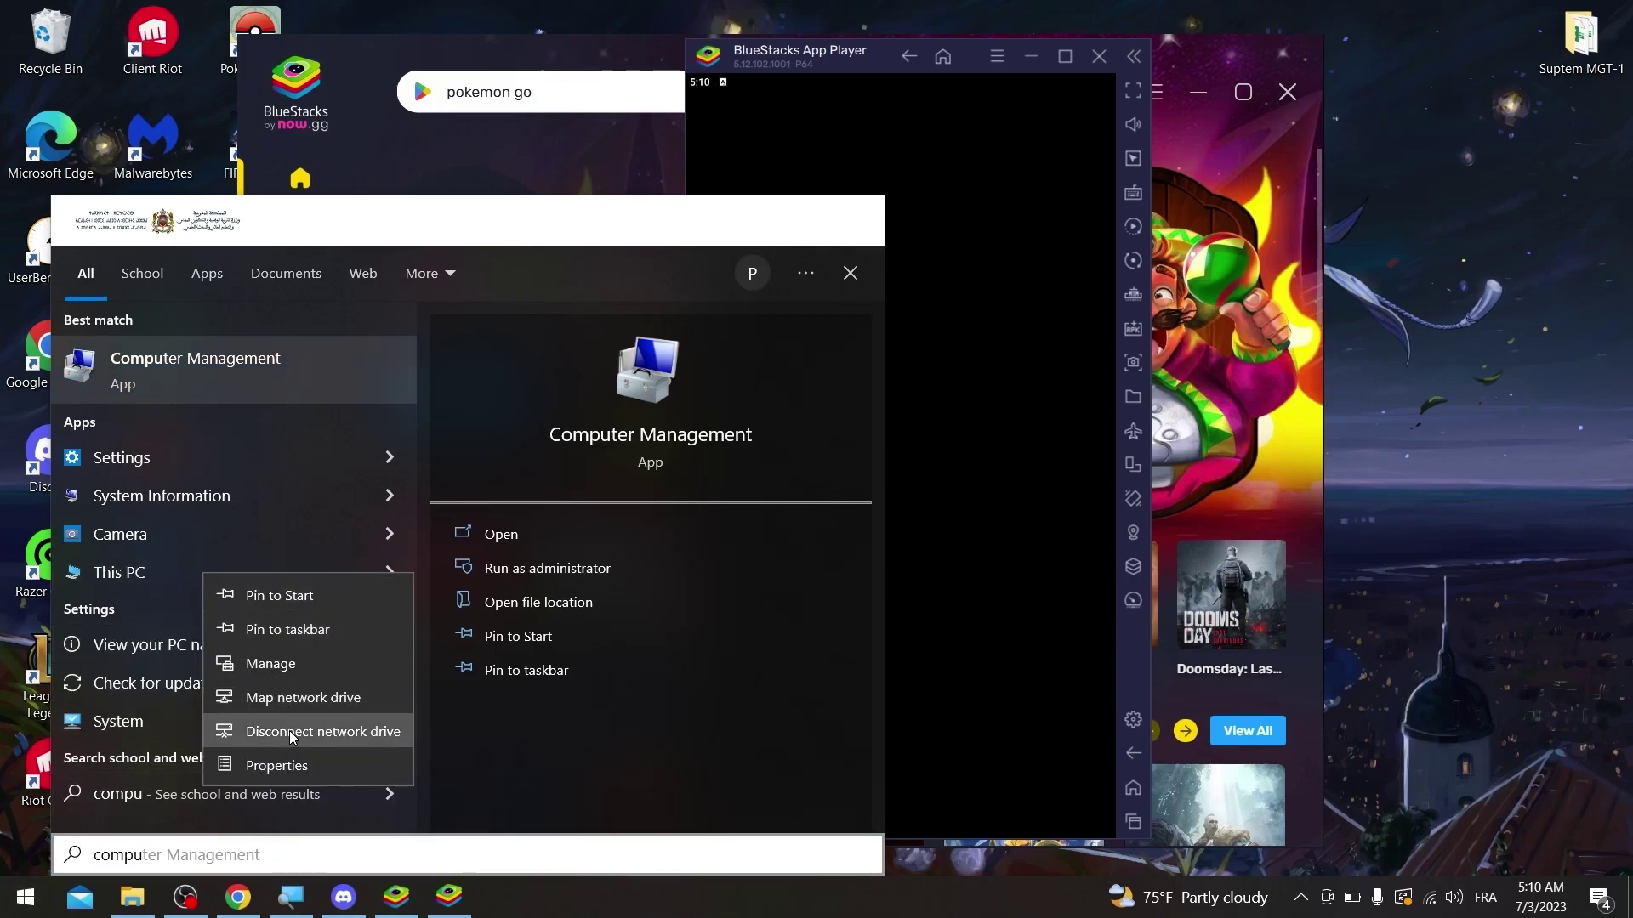
pyautogui.click(280, 763)
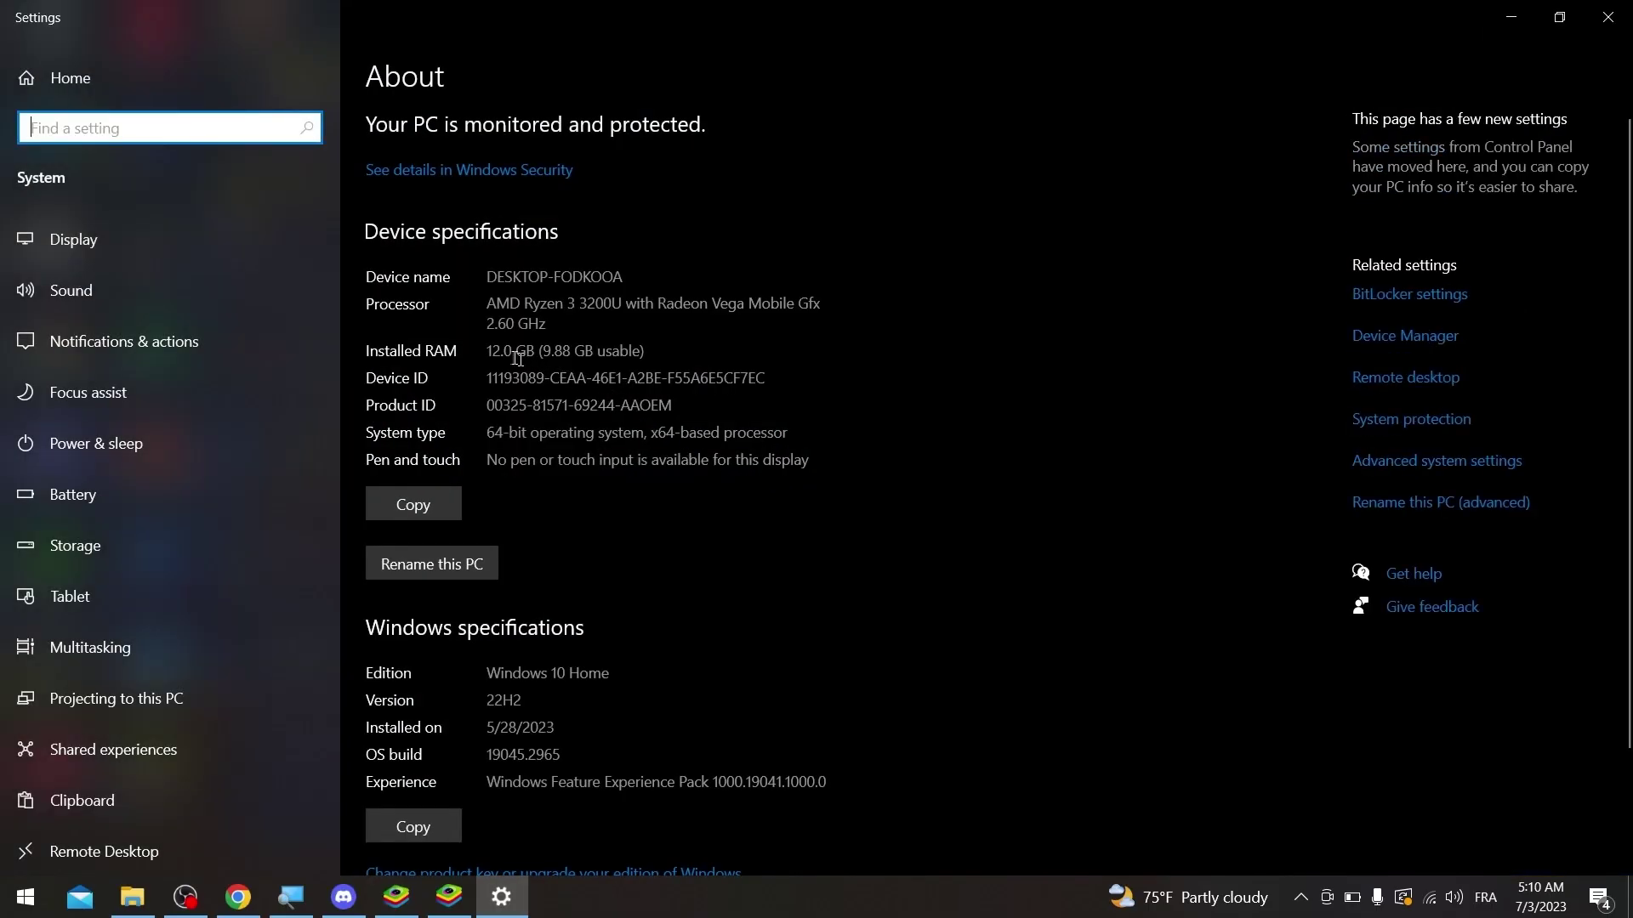
pyautogui.moveTo(492, 352); pyautogui.dragTo(503, 352)
pyautogui.click(503, 352)
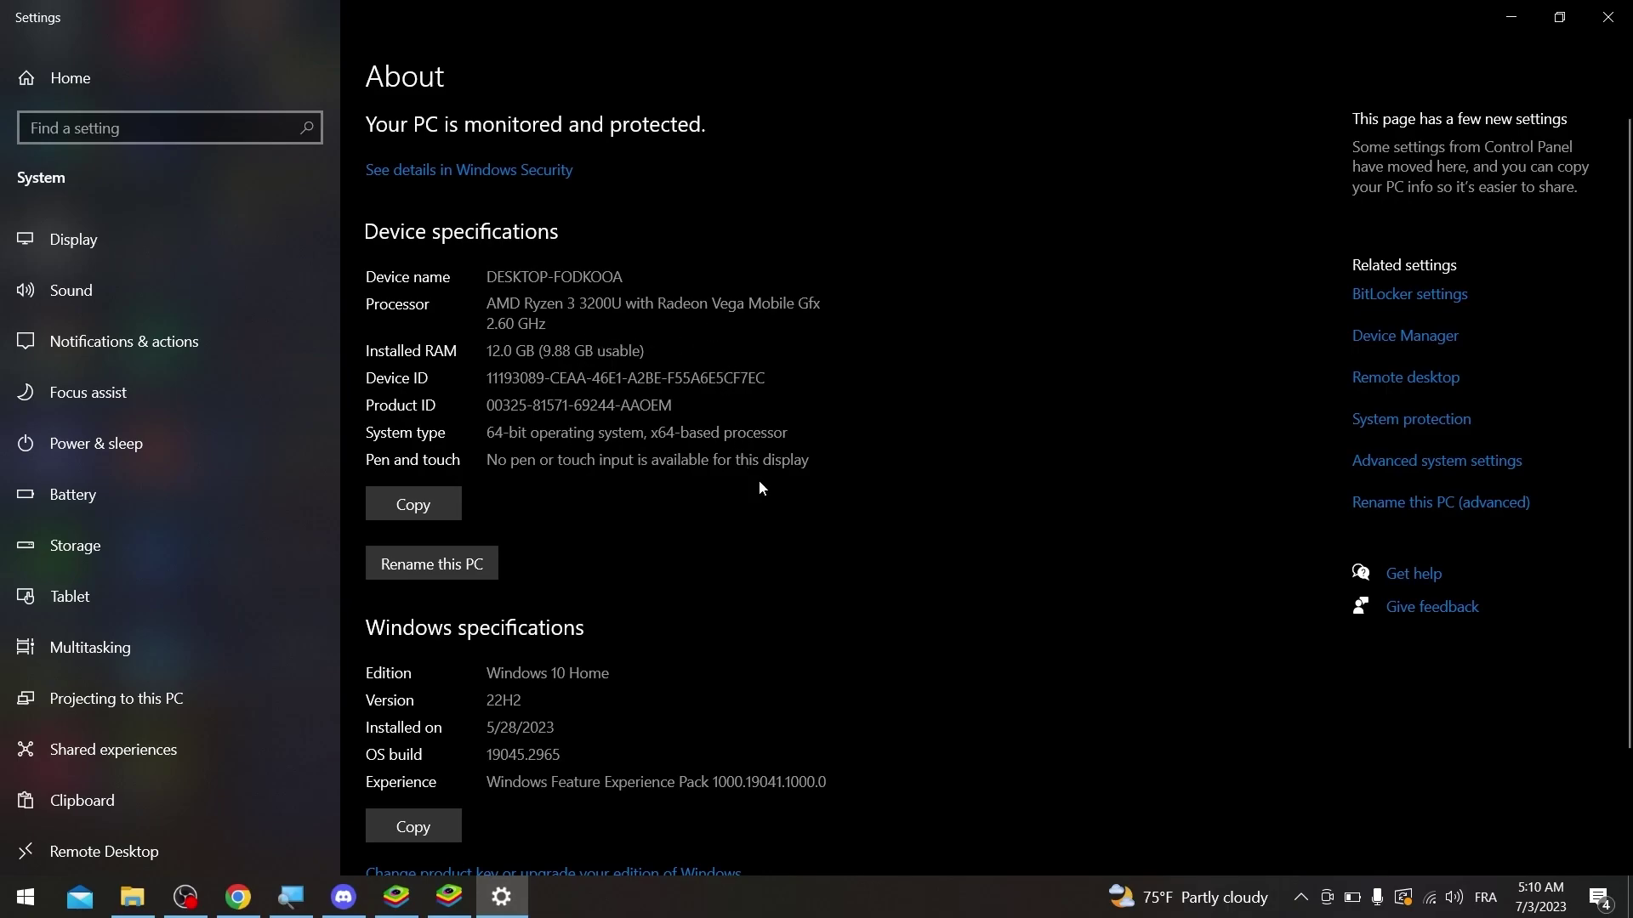
pyautogui.click(1607, 17)
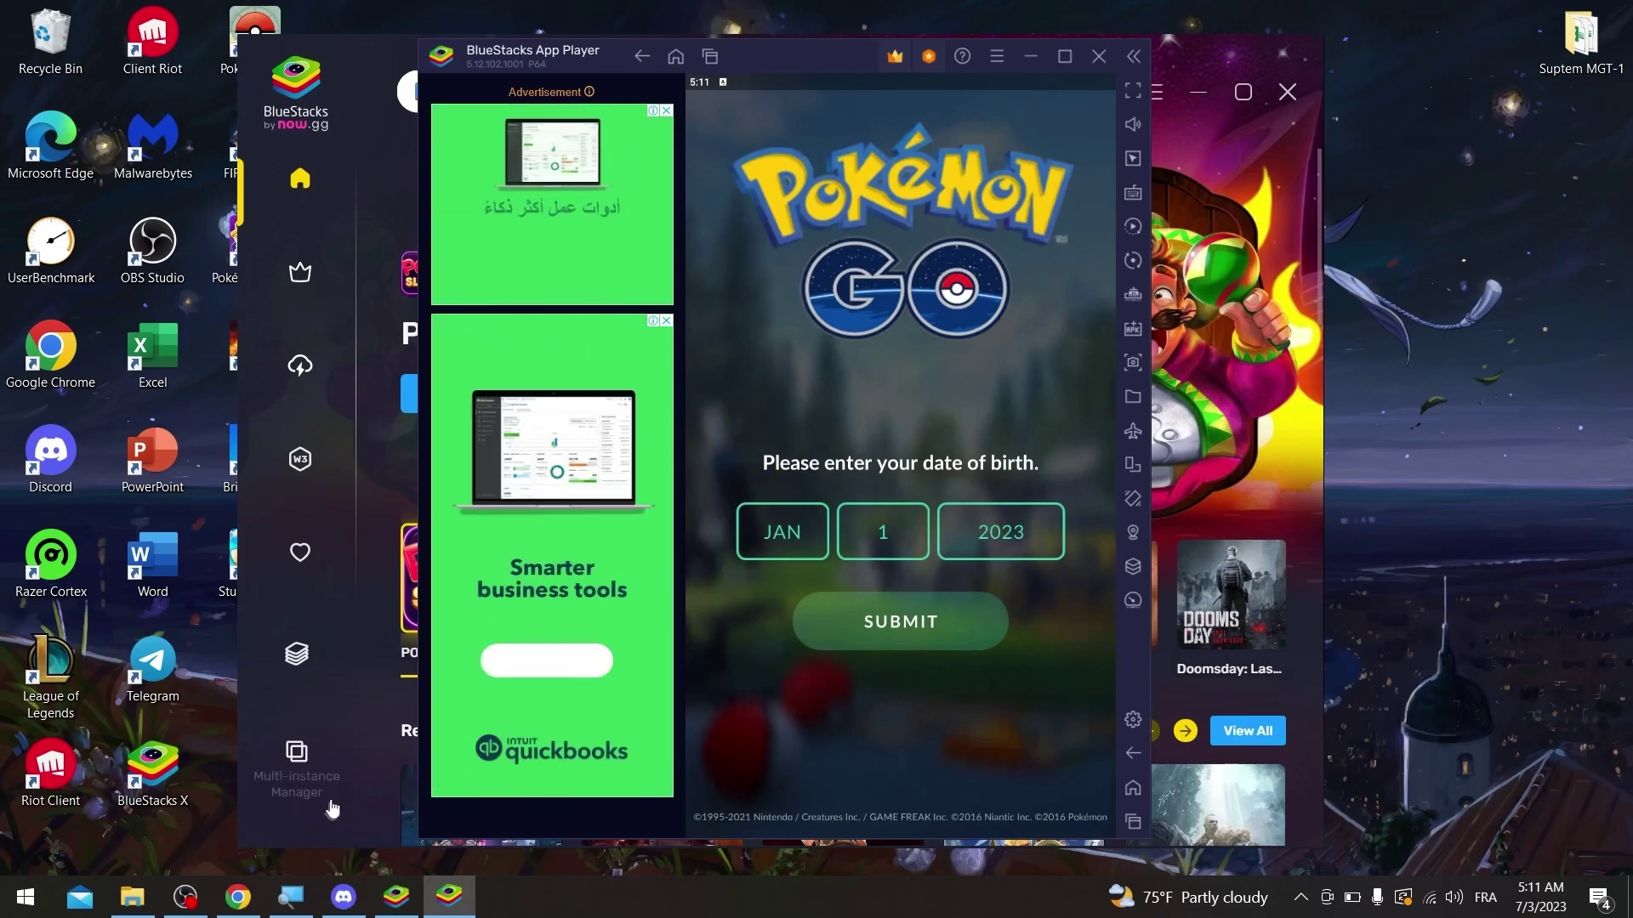
# Switch to Chrome, search Google for "pokemon go pc requirements" and look through the results
pyautogui.click(237, 896)
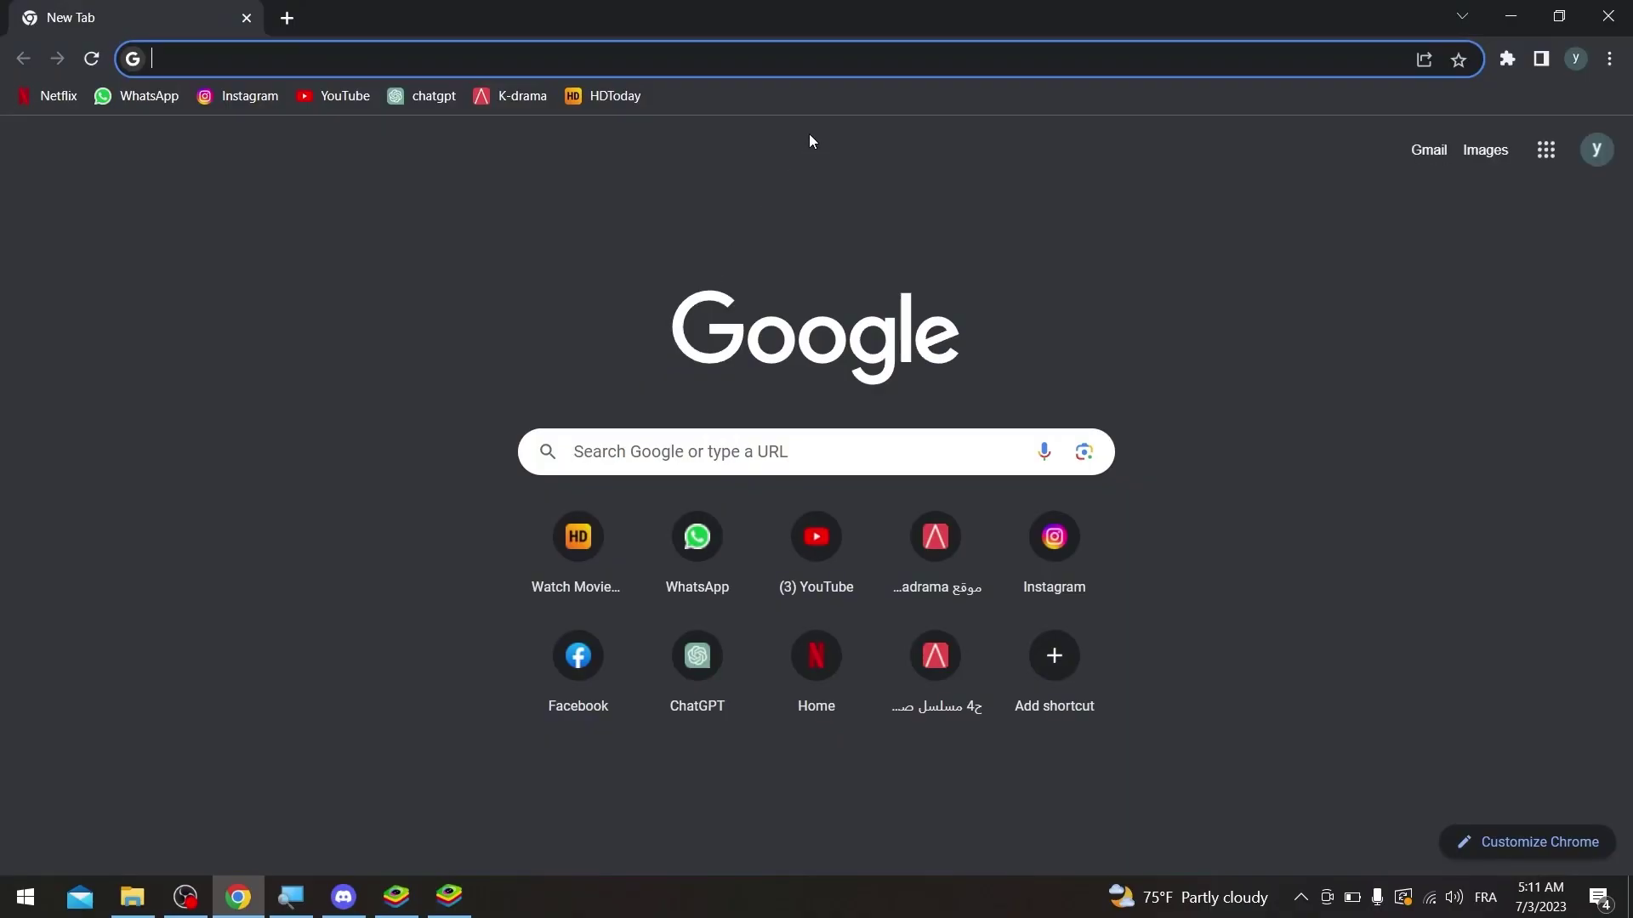
pyautogui.write('pokemon go ')
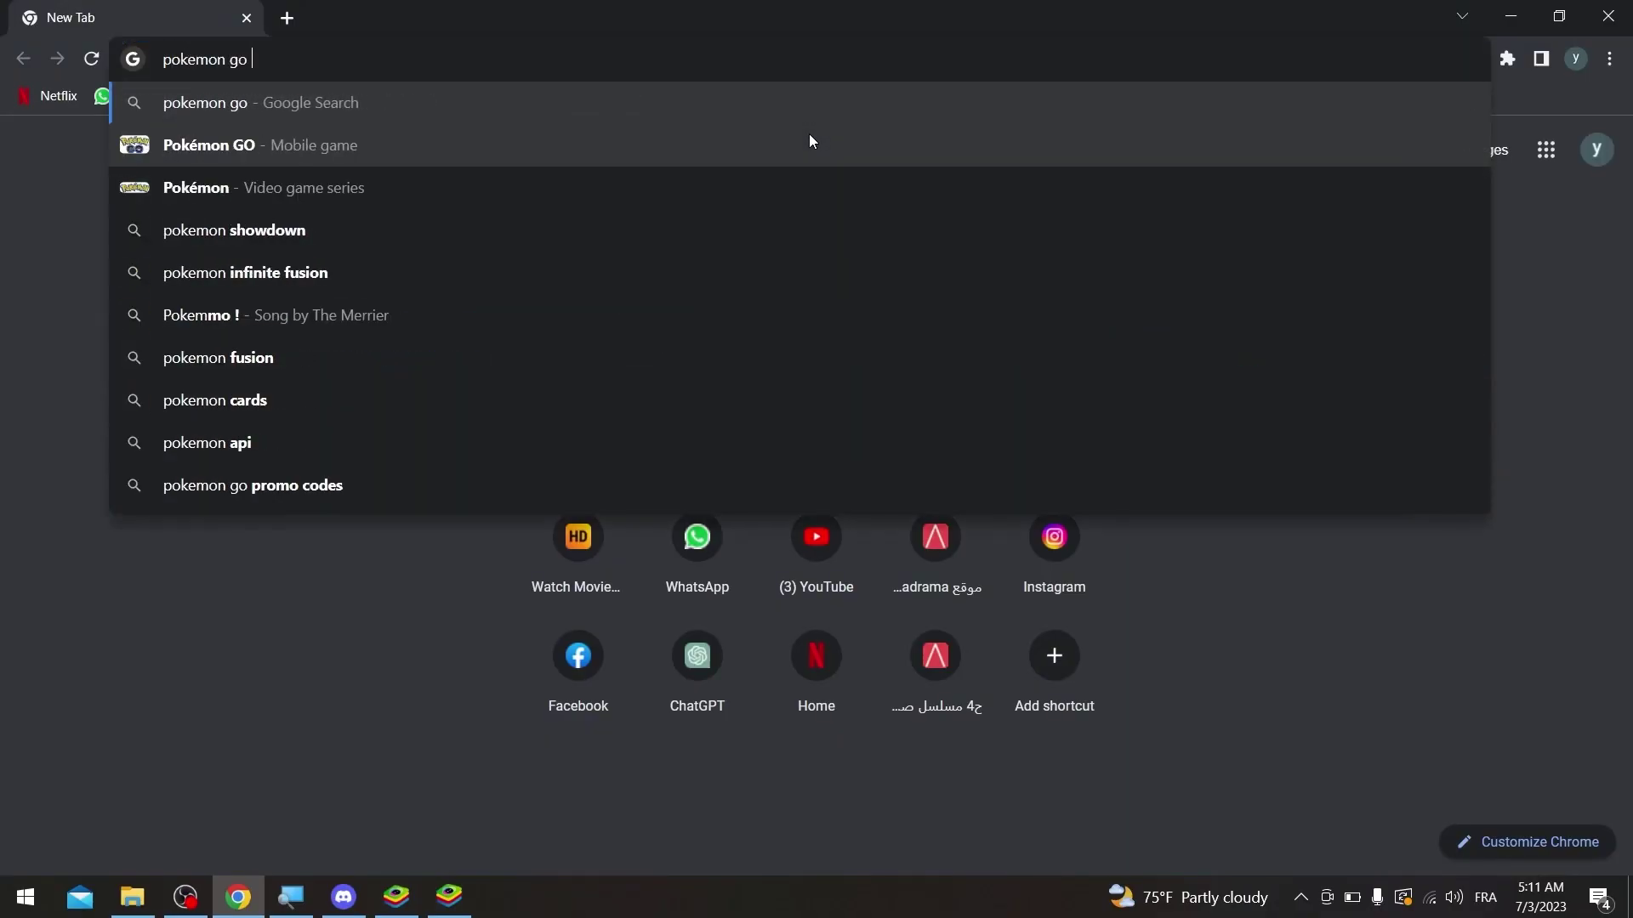
pyautogui.write('pc requ')
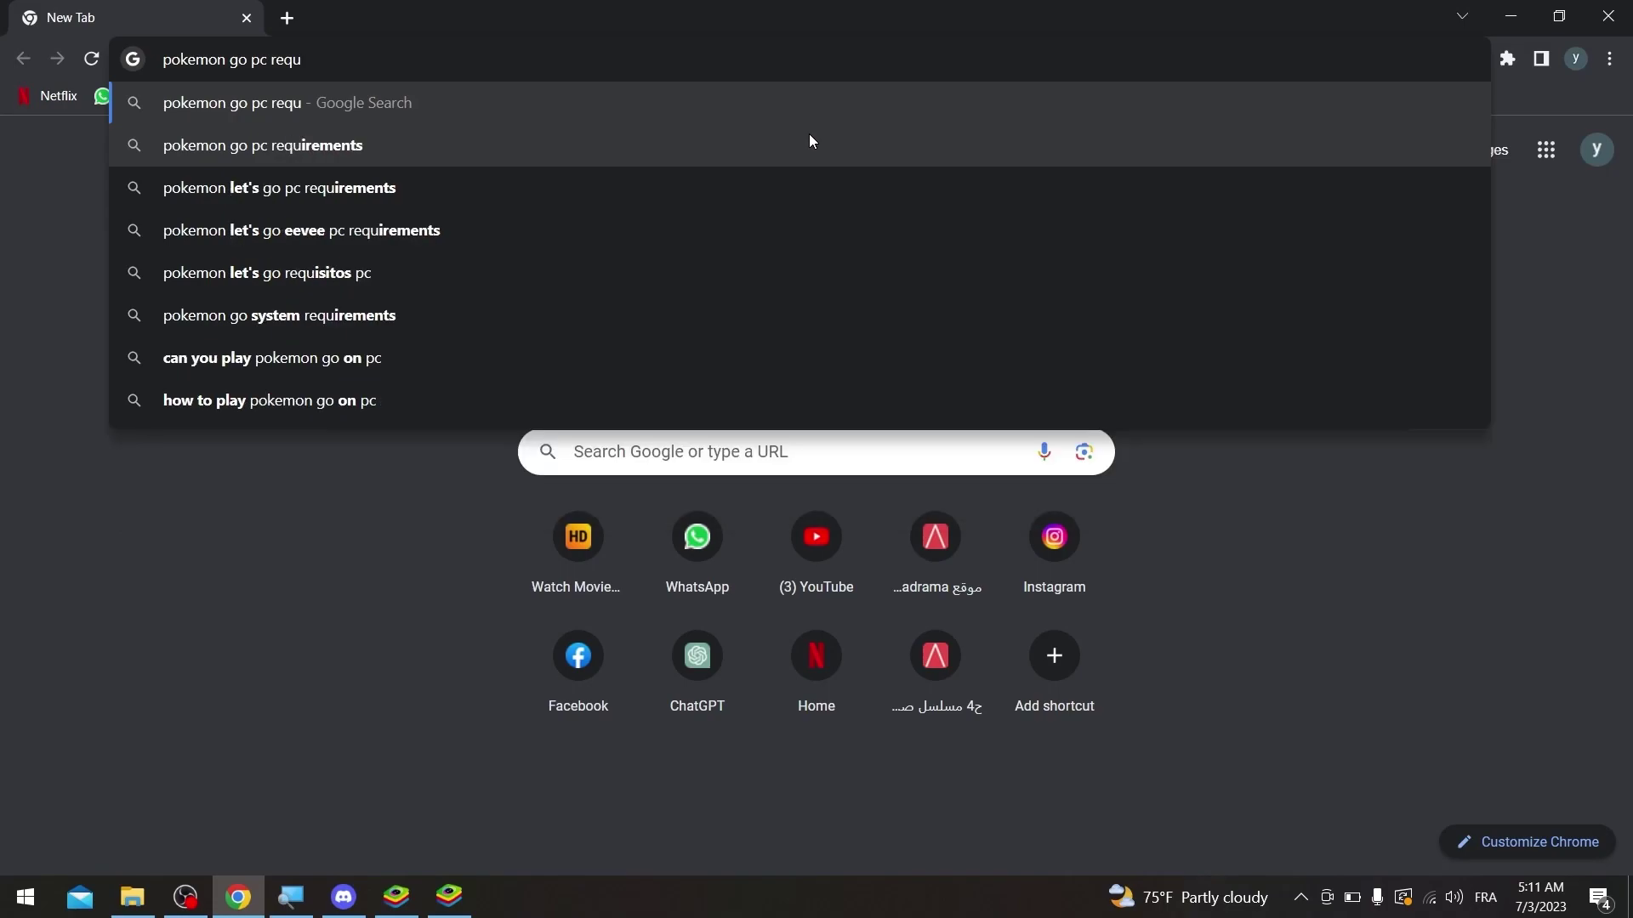
pyautogui.click(809, 138)
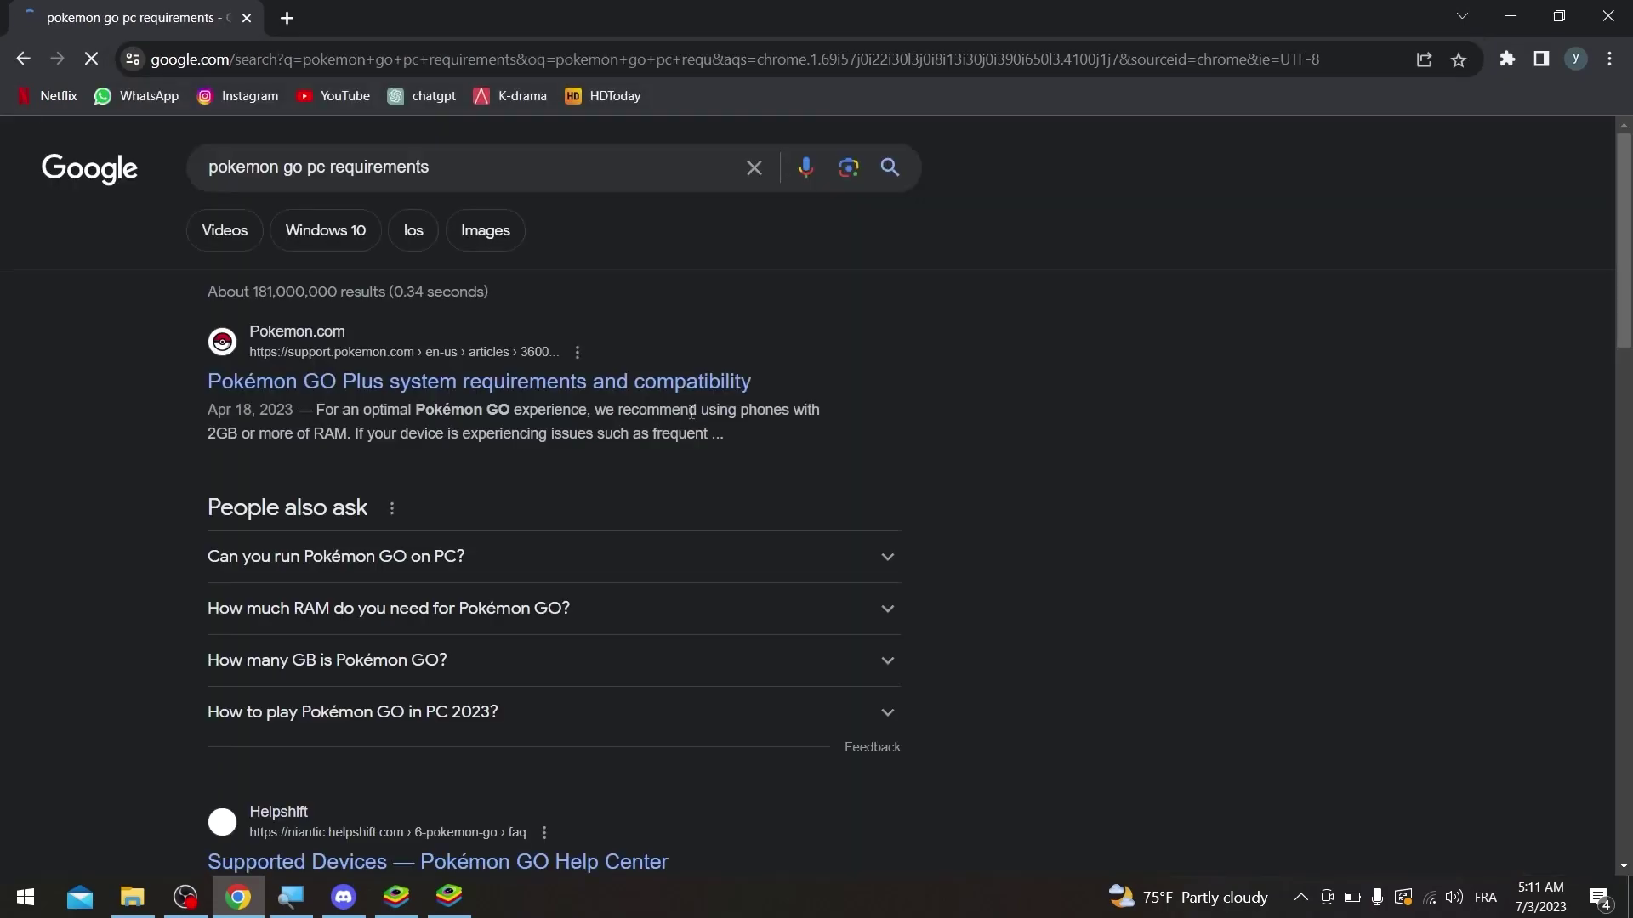
pyautogui.click(484, 557)
pyautogui.scroll(-5, 1589, 366)
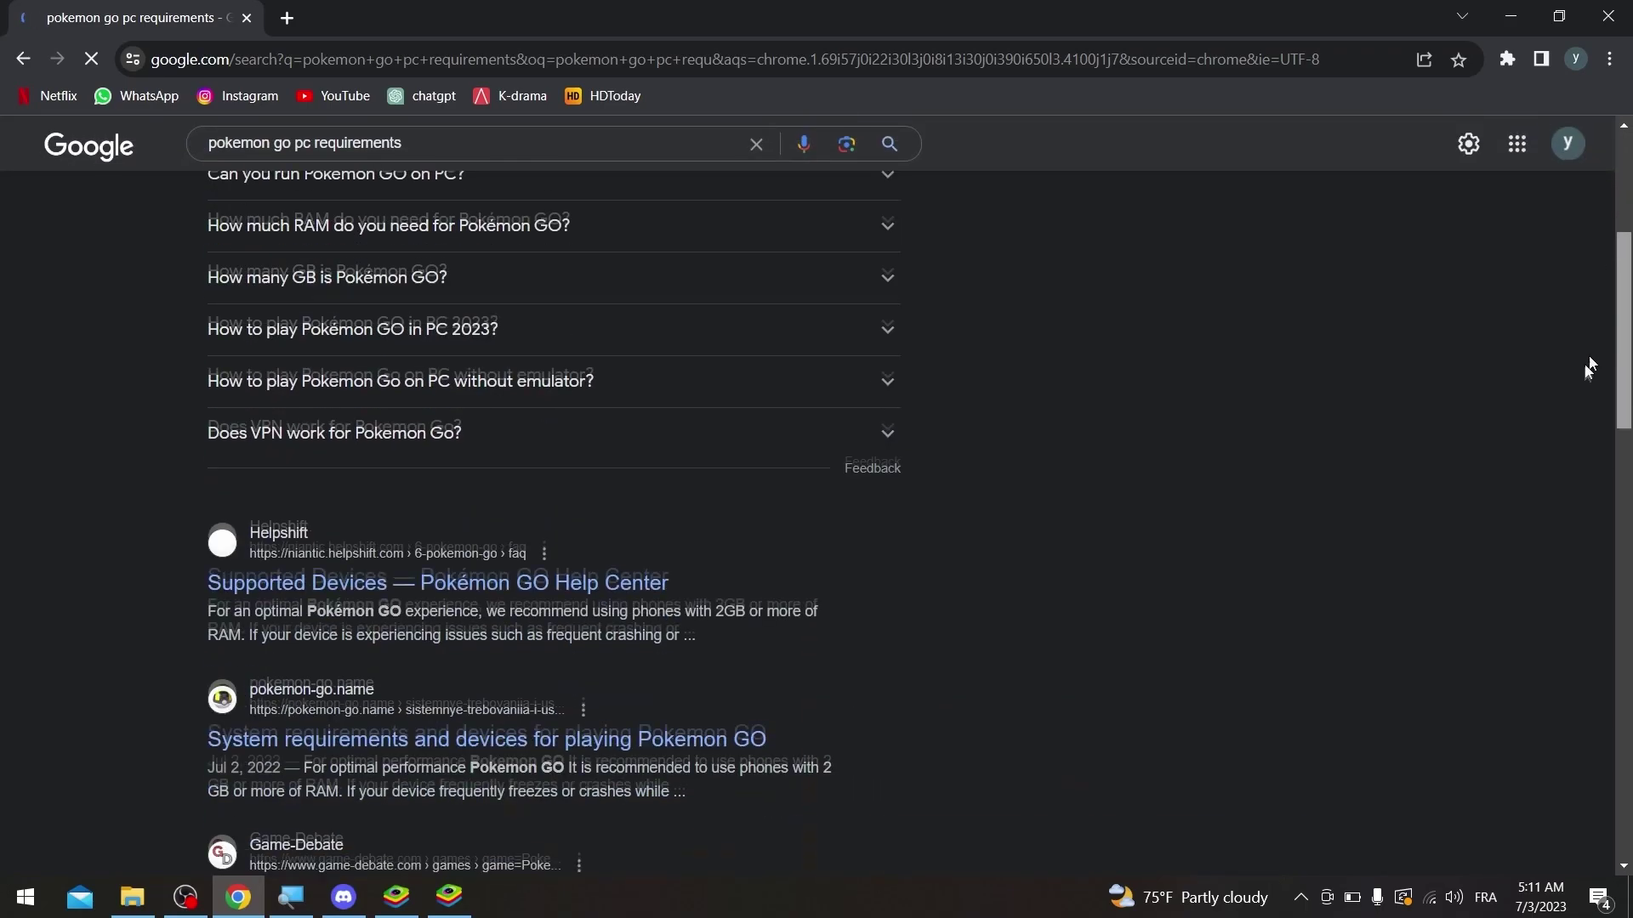
pyautogui.scroll(5, 1589, 366)
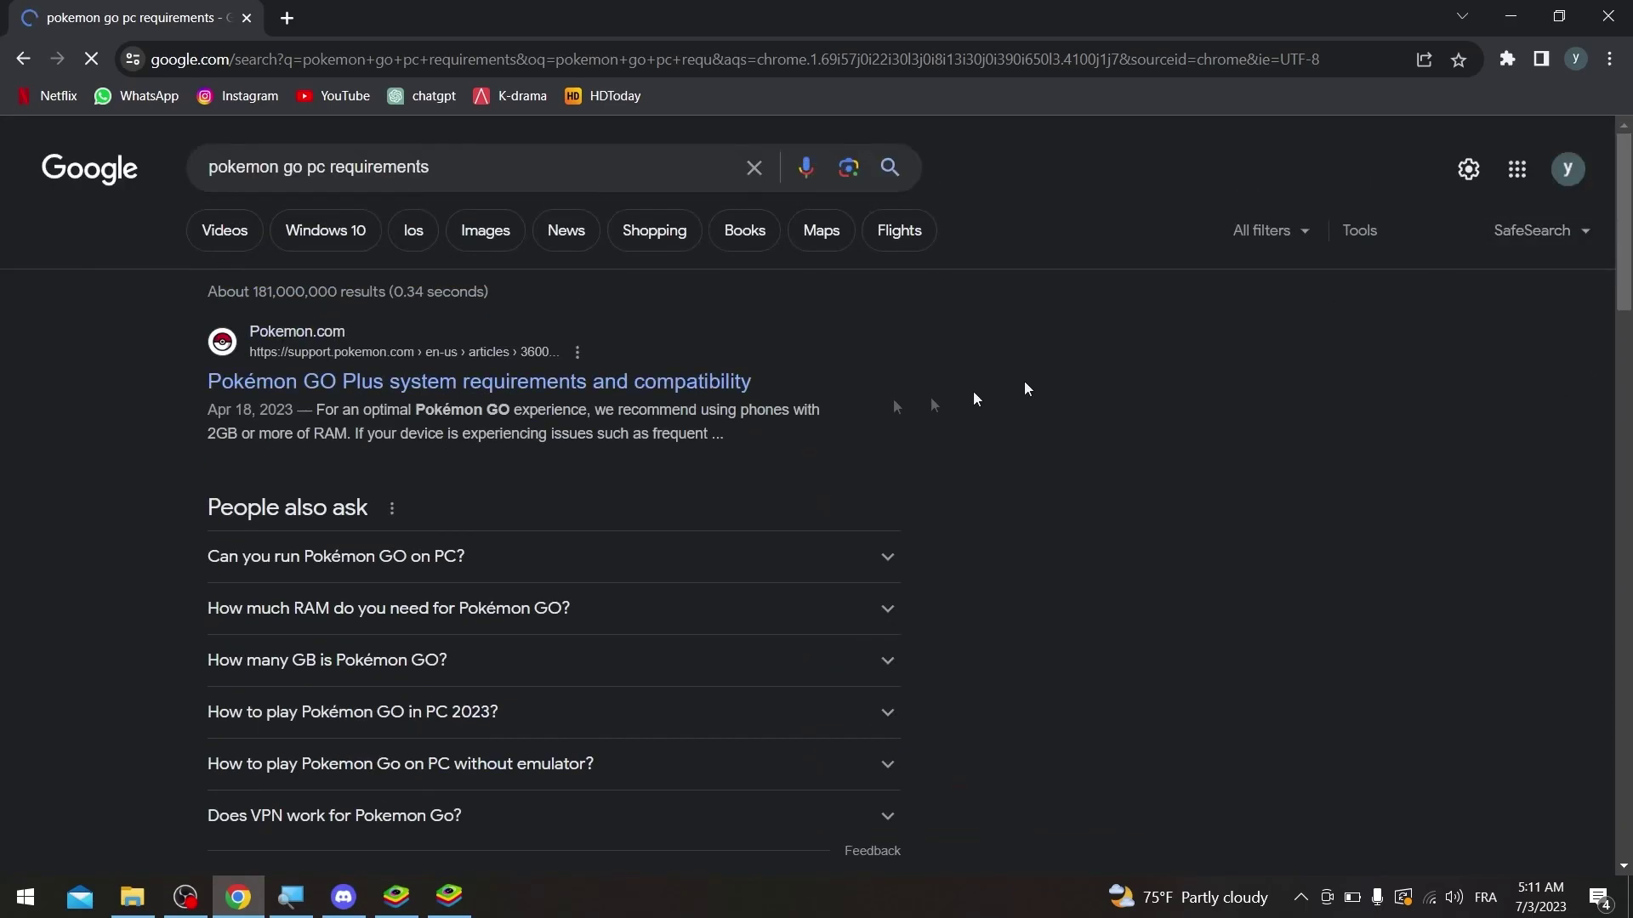
# Open the Pokémon Support article on Pokémon GO Plus system requirements, dismiss the cookie notice and examine the Android requirements
pyautogui.click(648, 391)
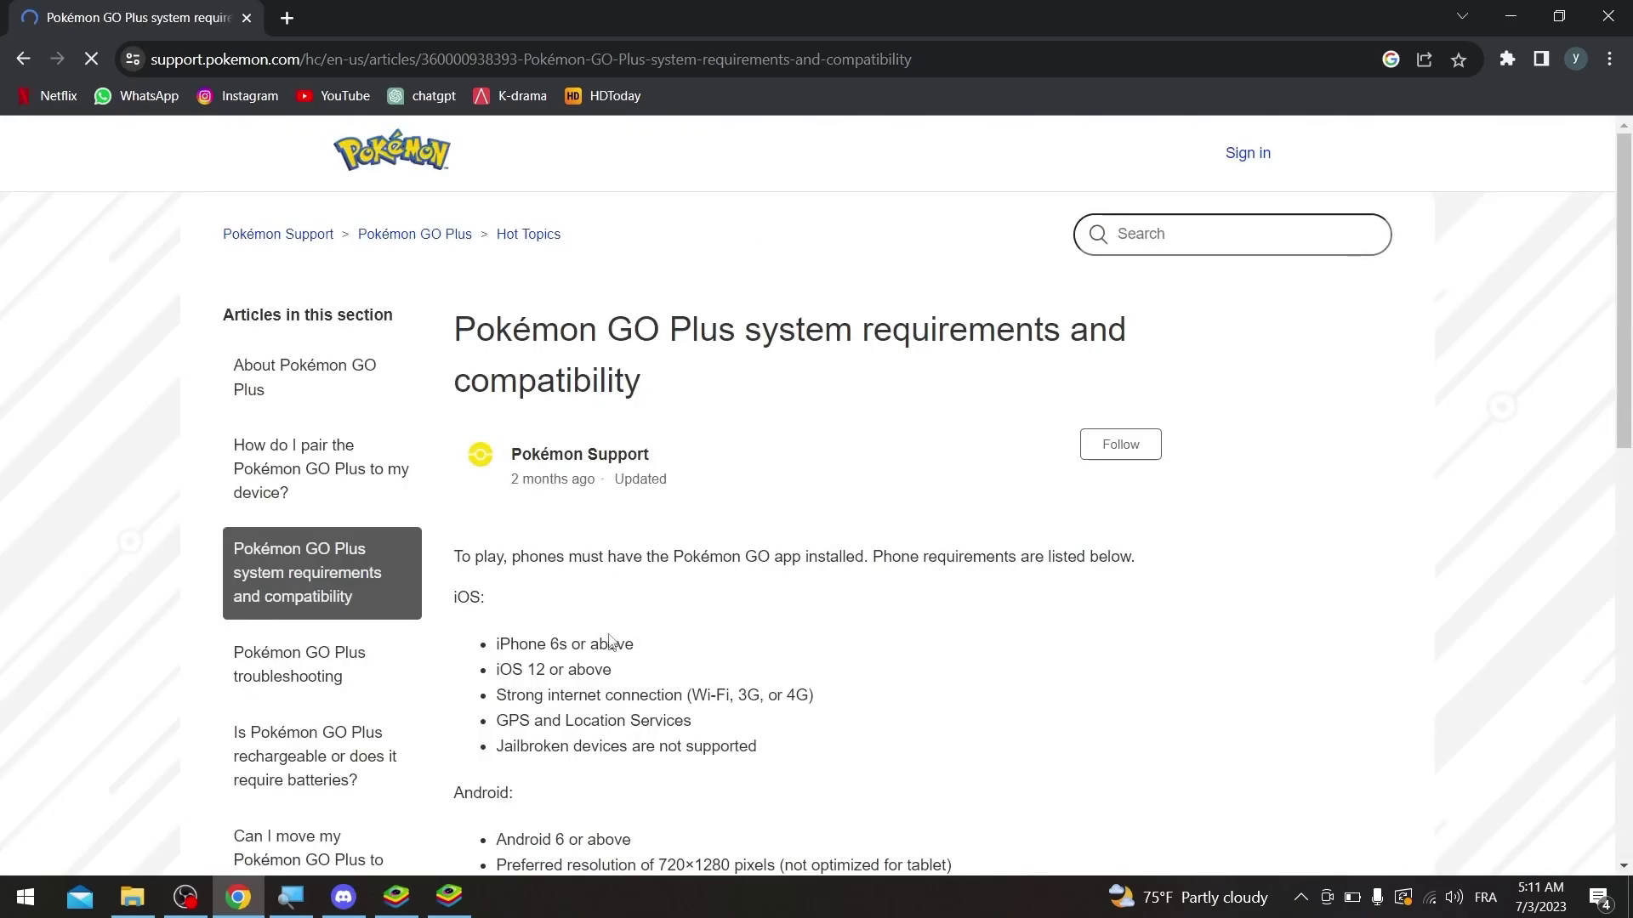
pyautogui.scroll(-4, 1604, 417)
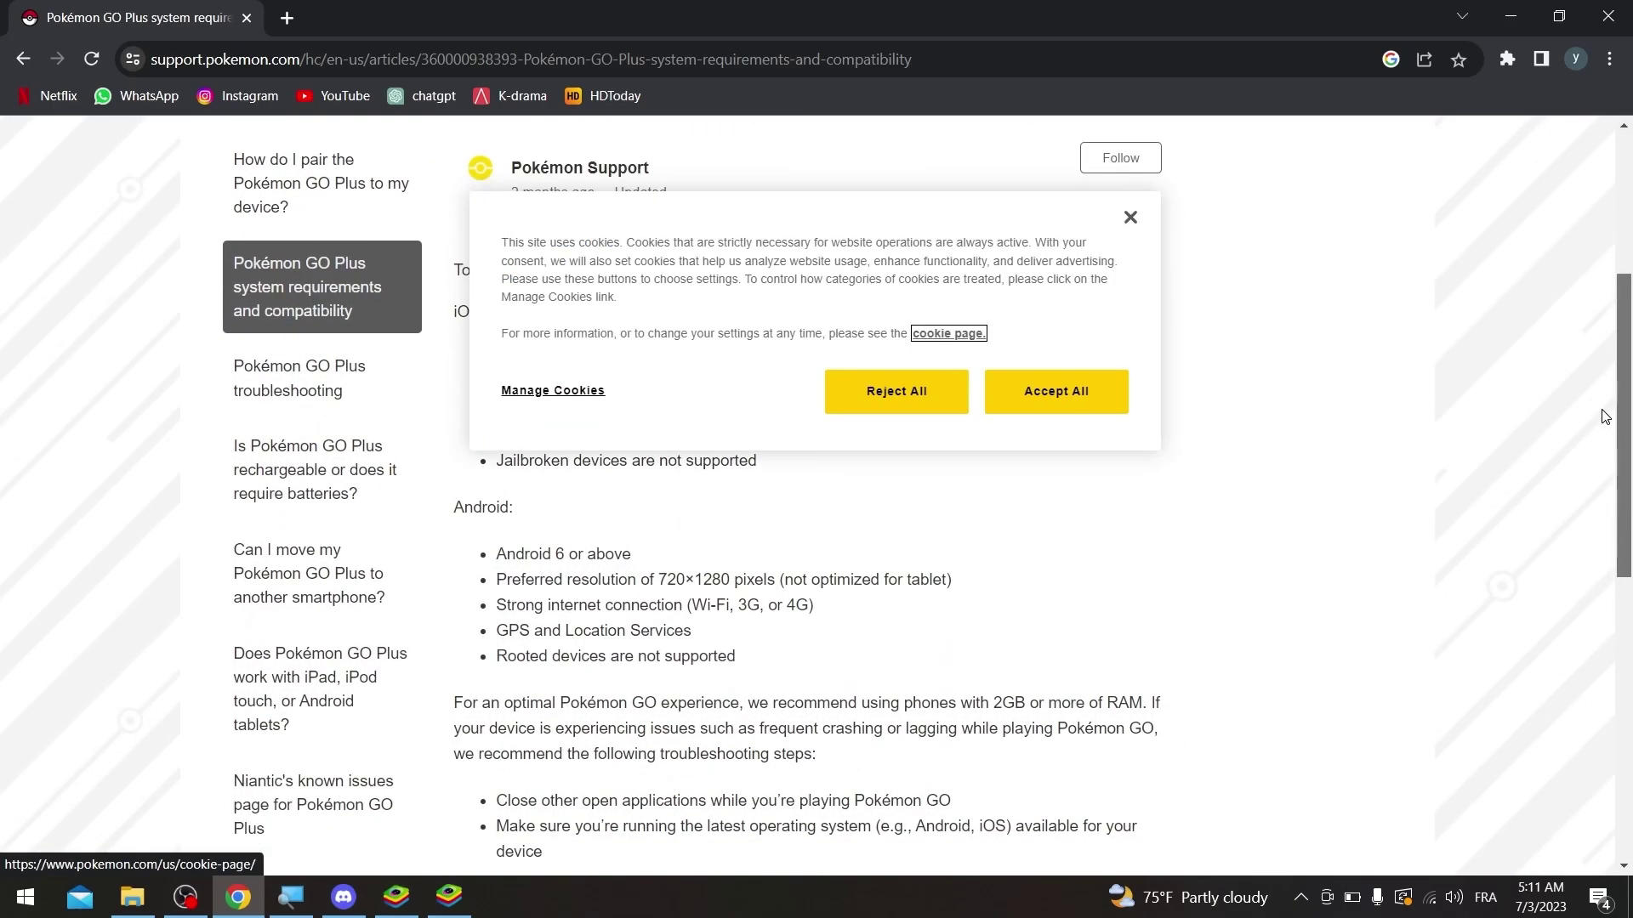
pyautogui.scroll(-5, 1605, 417)
pyautogui.scroll(5, 1547, 399)
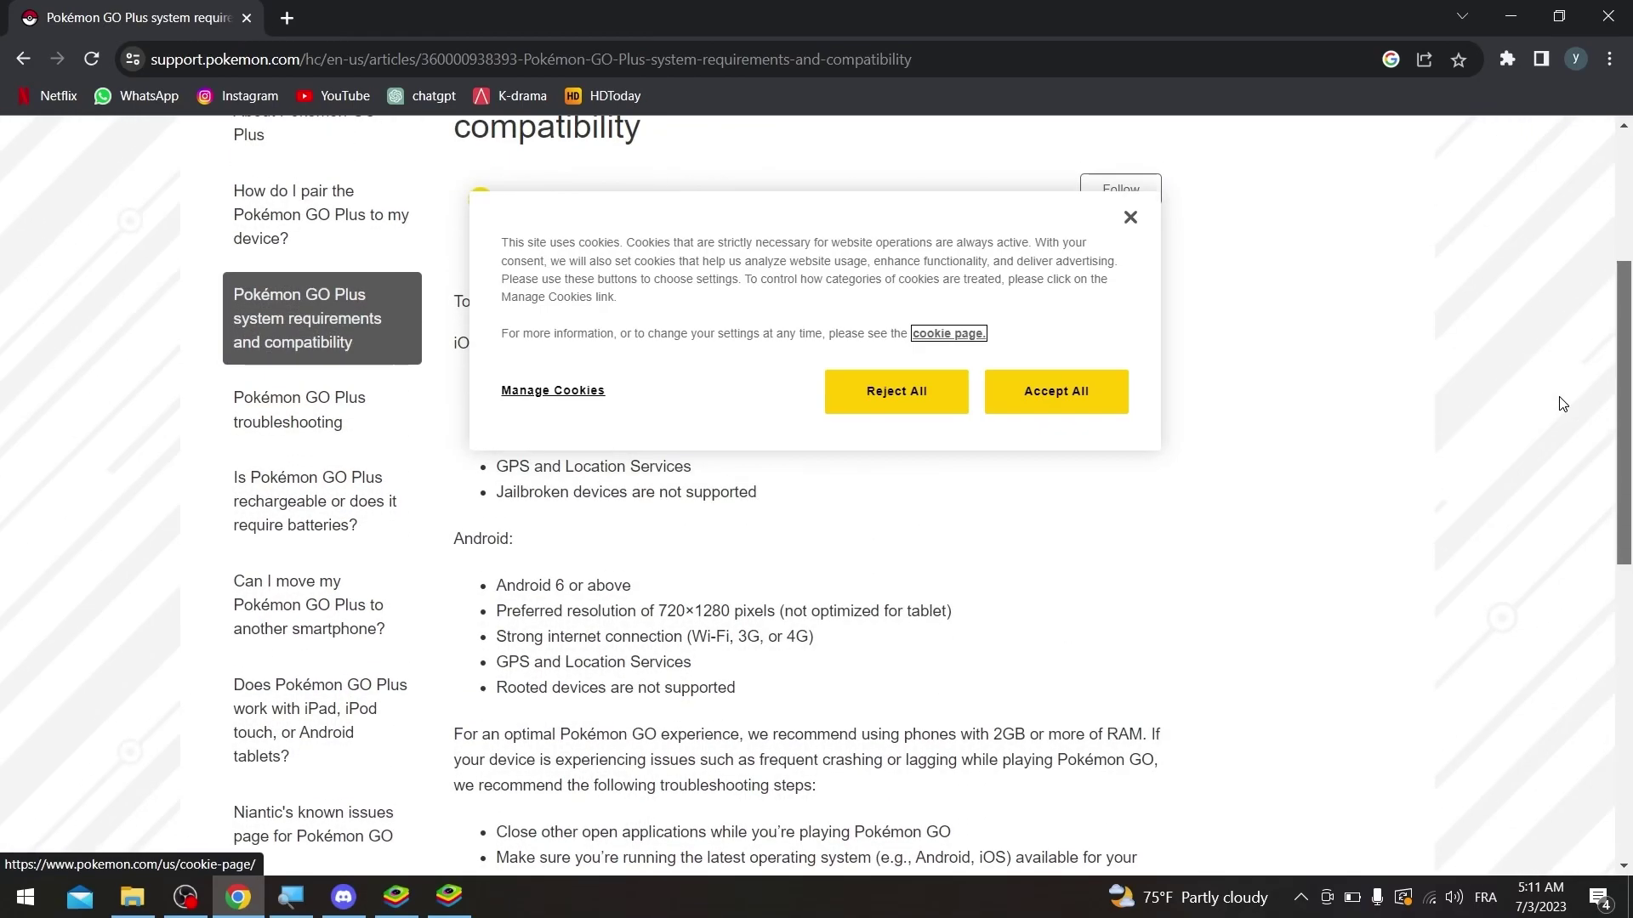
pyautogui.click(1130, 218)
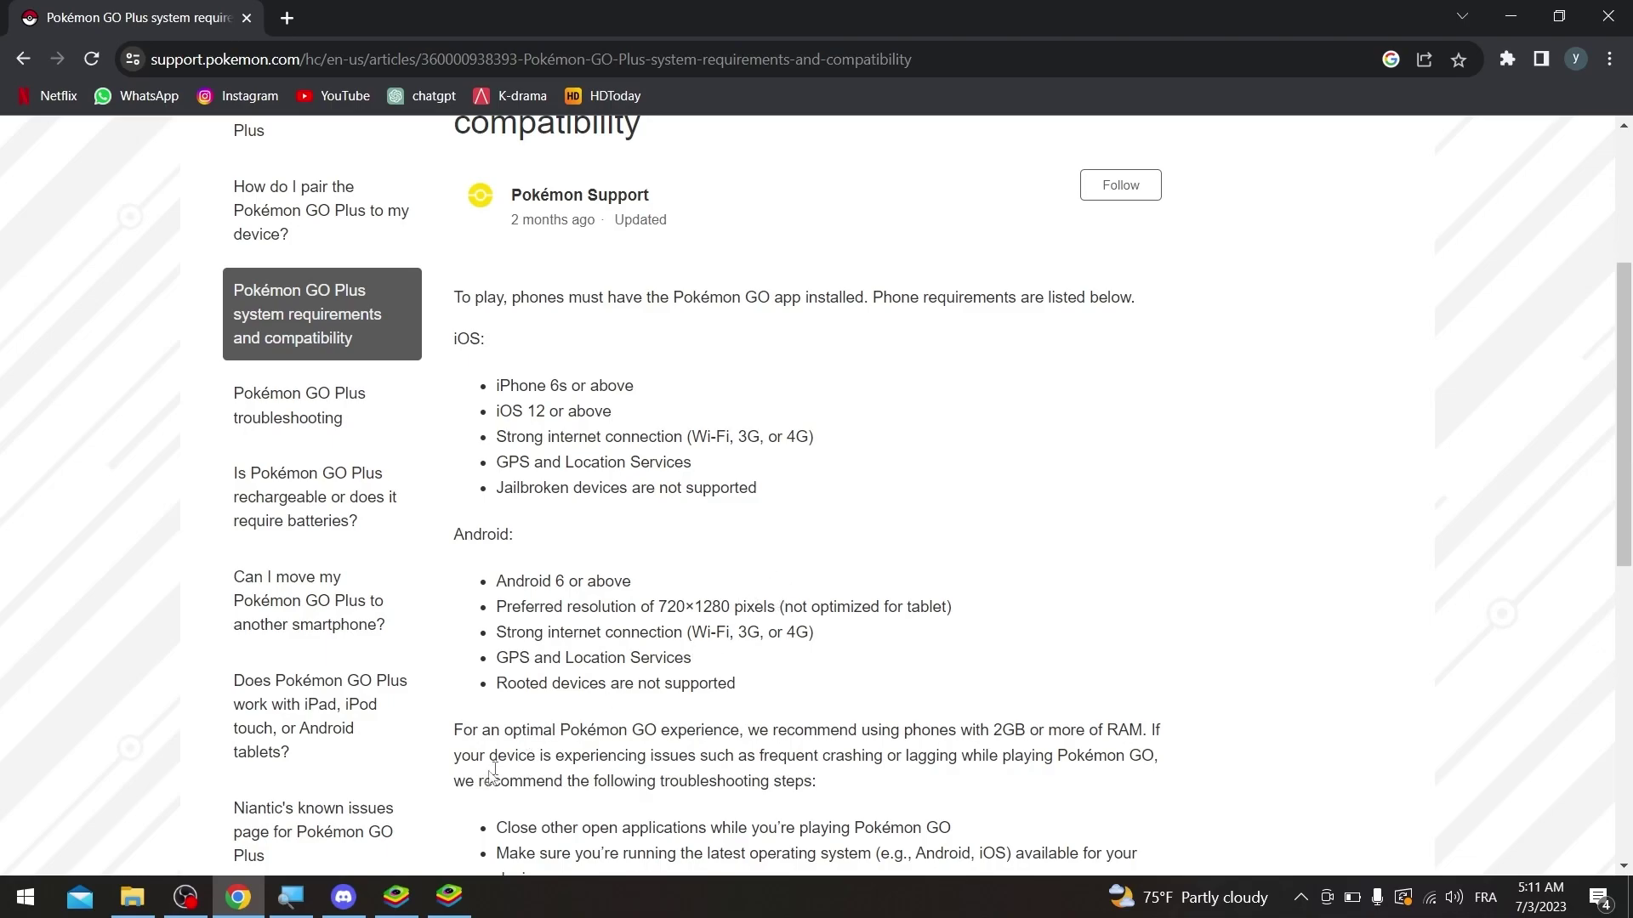
# Switch back to the BlueStacks App Player, choose the birth year in Pokémon GO and submit the date of birth
pyautogui.click(443, 895)
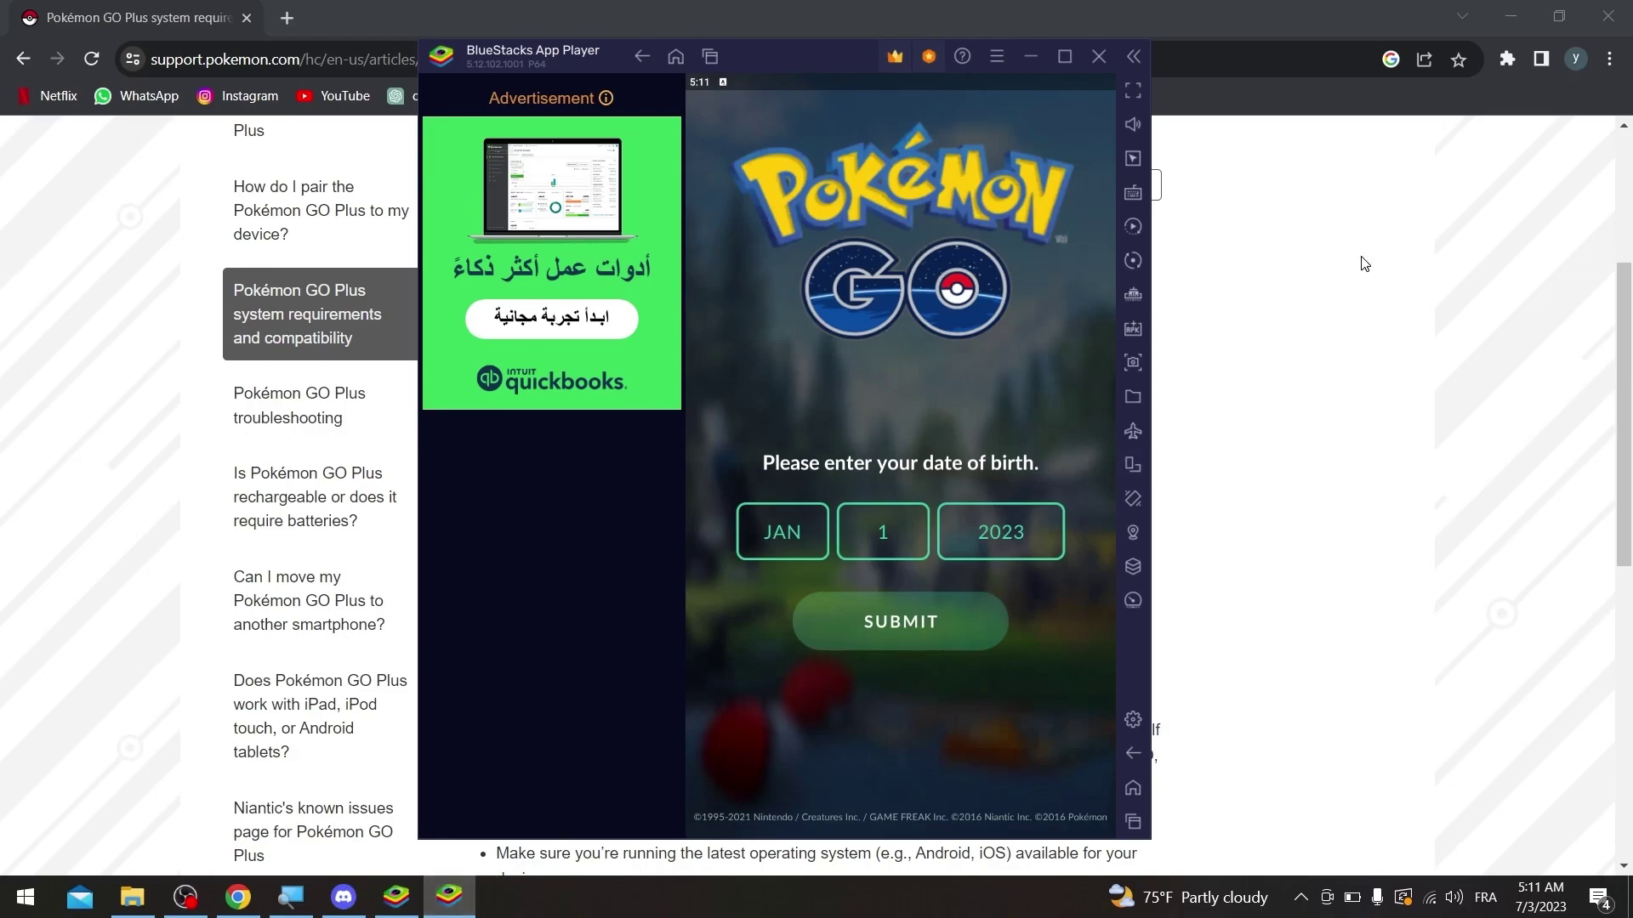
pyautogui.moveTo(847, 64); pyautogui.dragTo(874, 68)
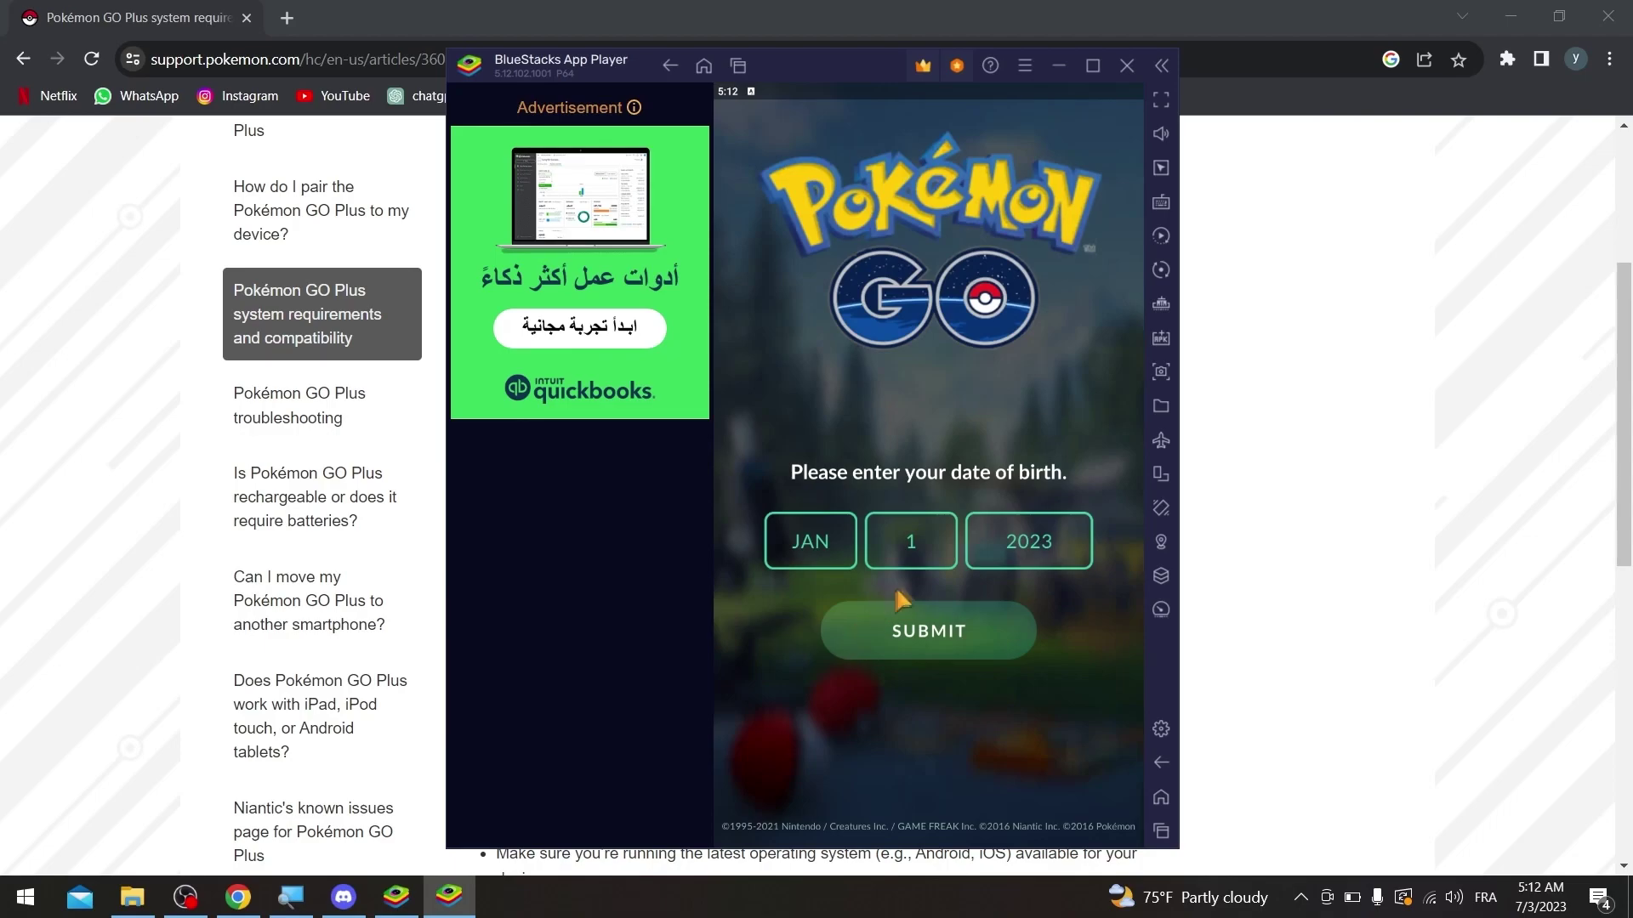
pyautogui.click(996, 515)
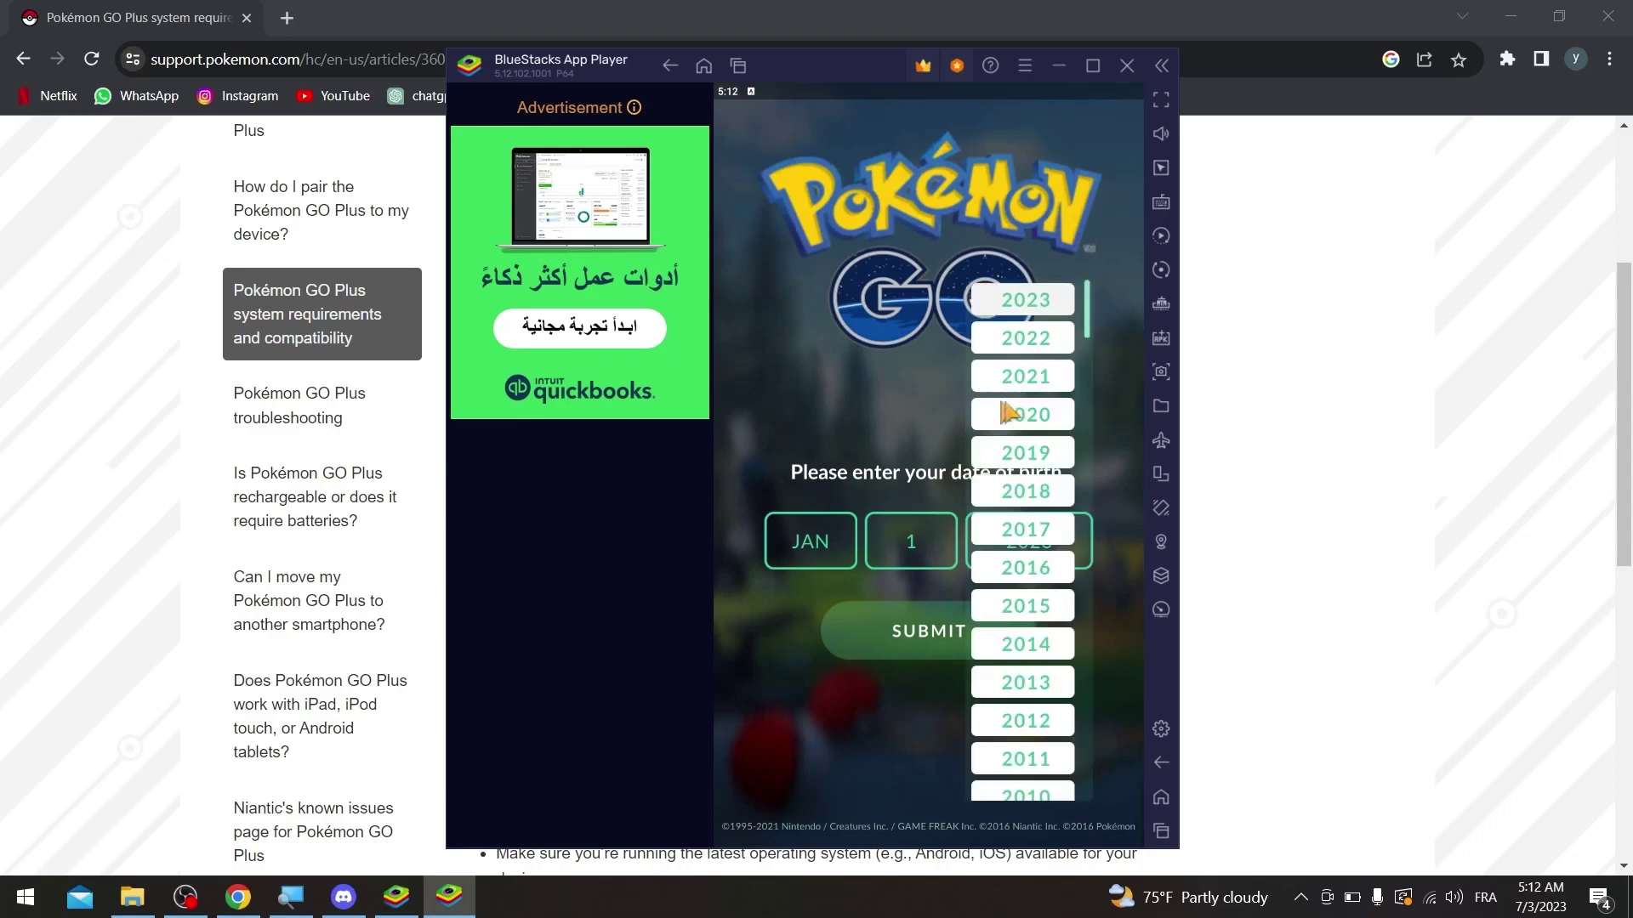
pyautogui.scroll(-5, 1033, 476)
pyautogui.scroll(-3, 1044, 492)
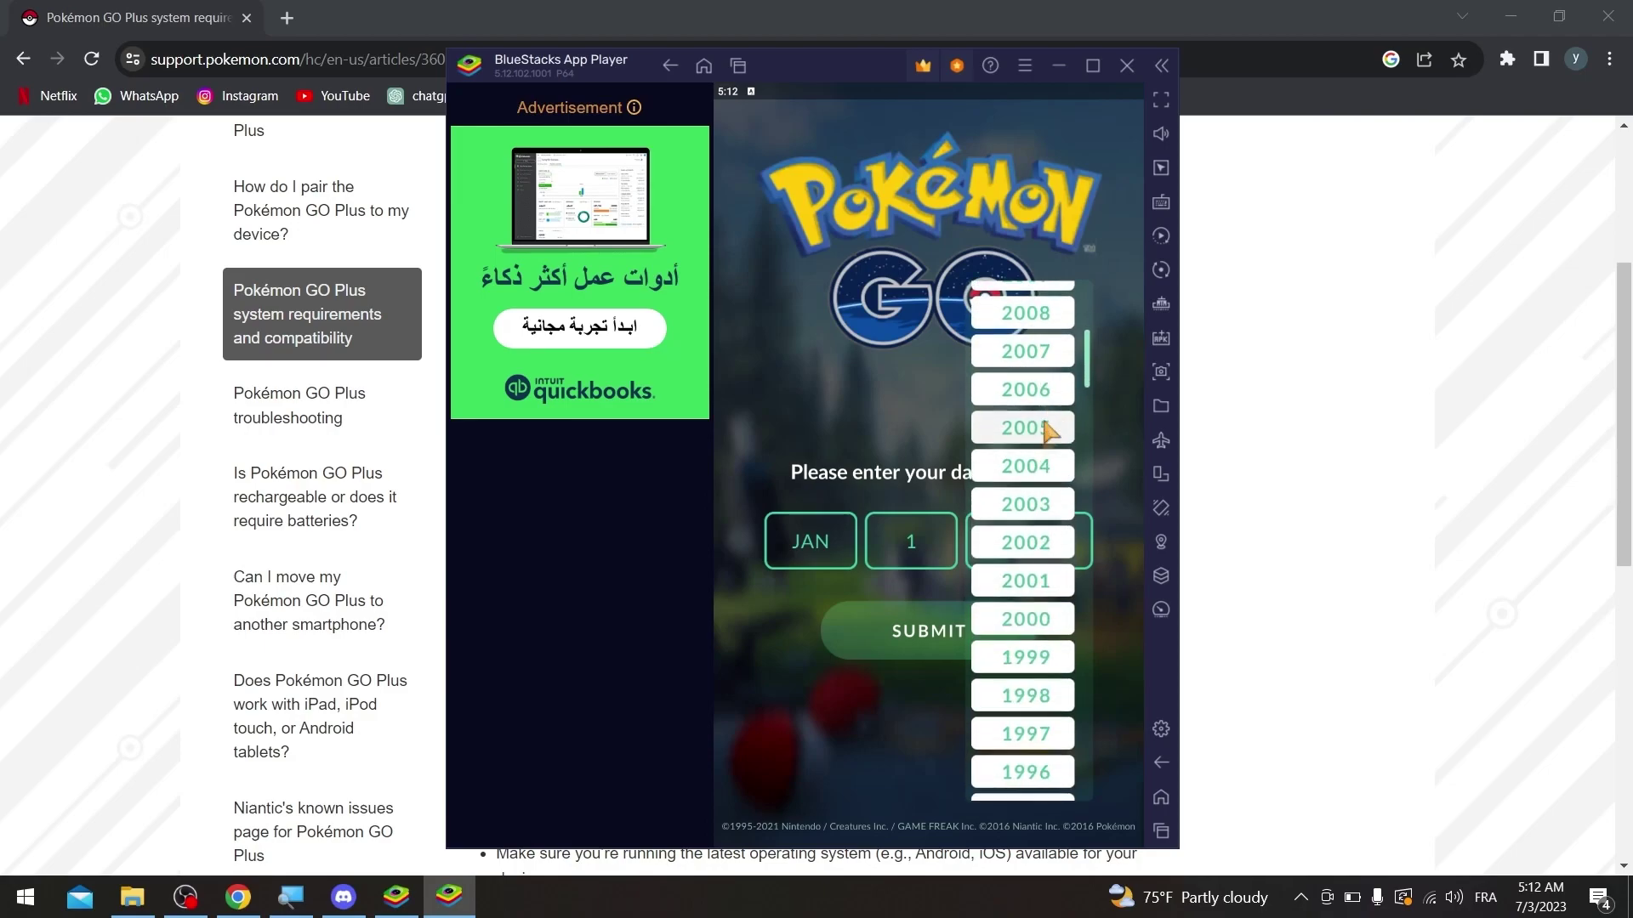
pyautogui.click(1033, 572)
pyautogui.click(982, 633)
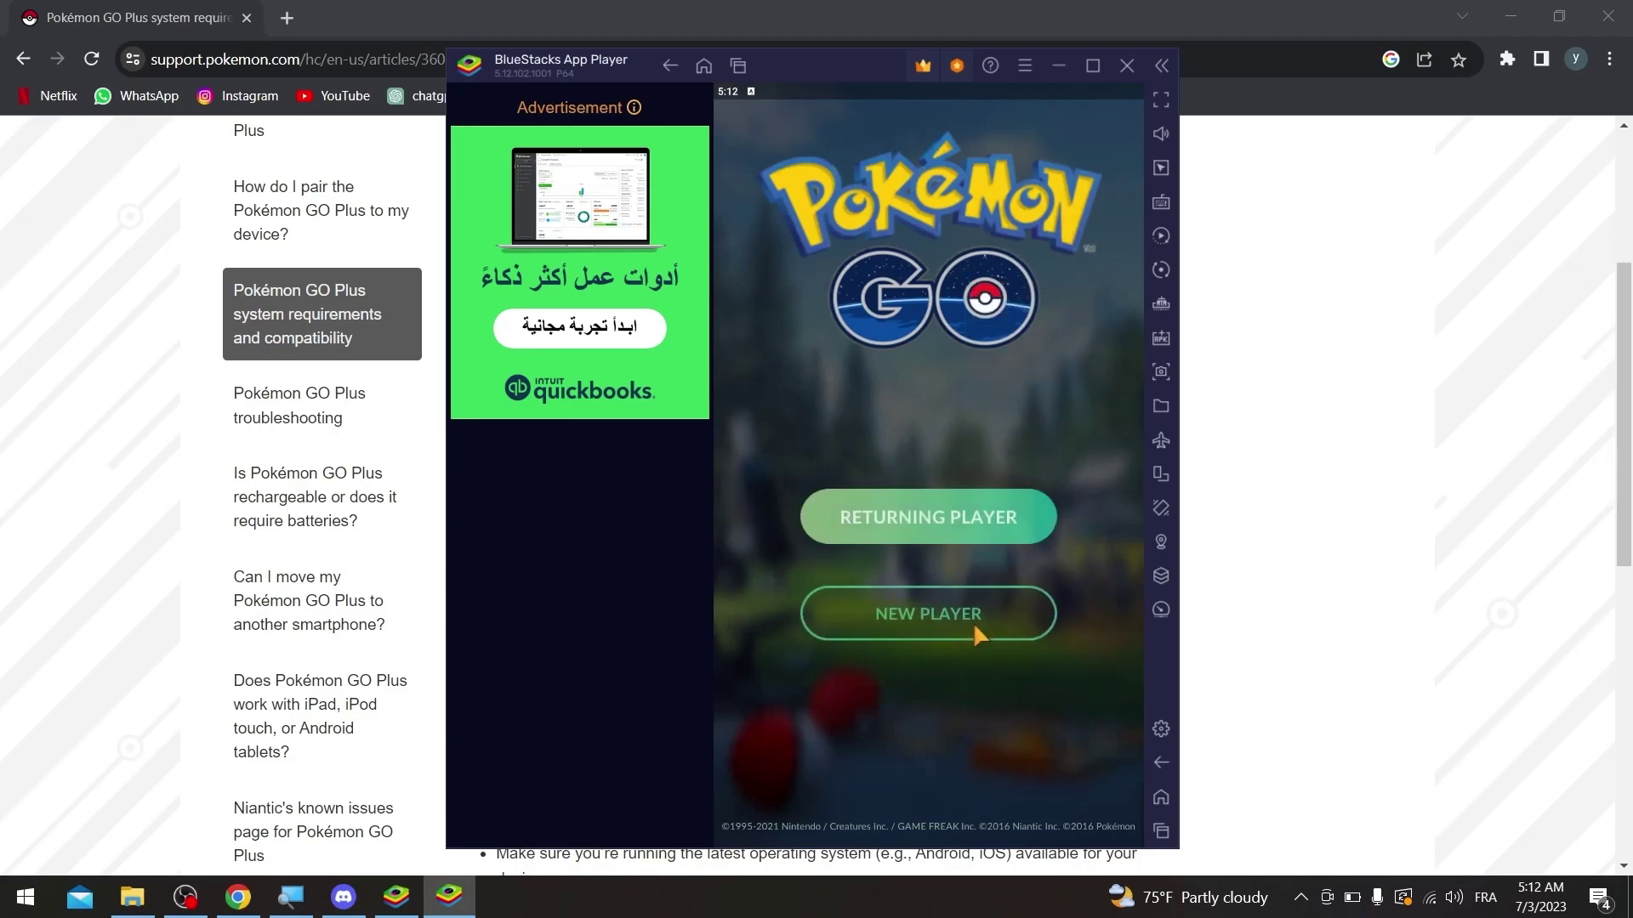
# Sign up for Pokémon GO as a new player, creating the account with the listed Google account
pyautogui.click(946, 621)
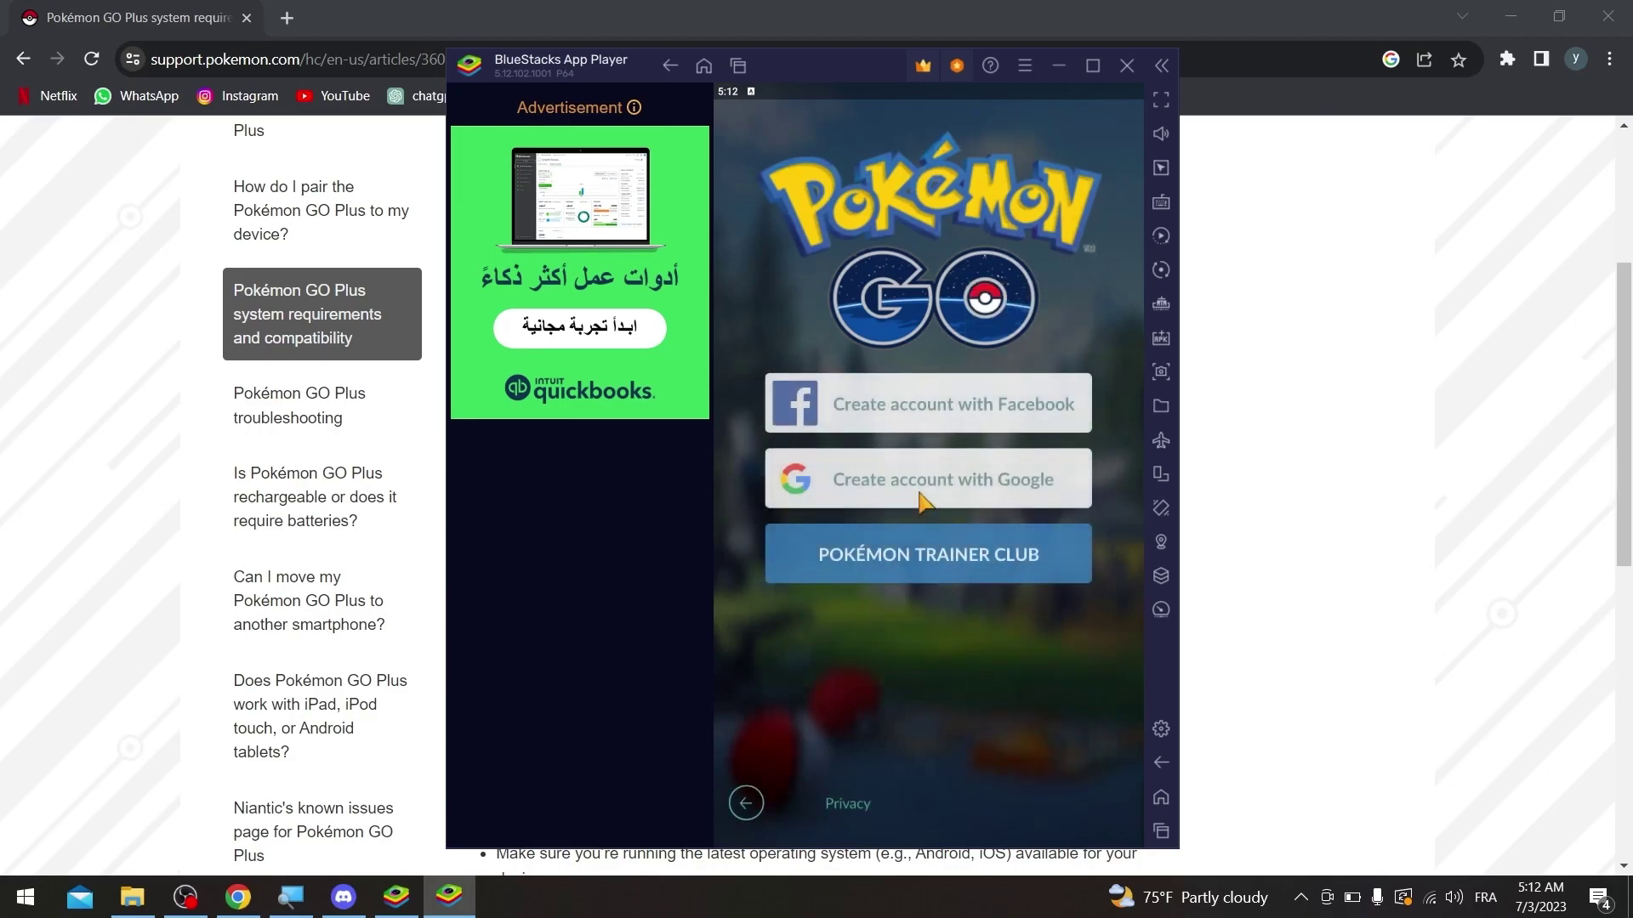
pyautogui.click(923, 491)
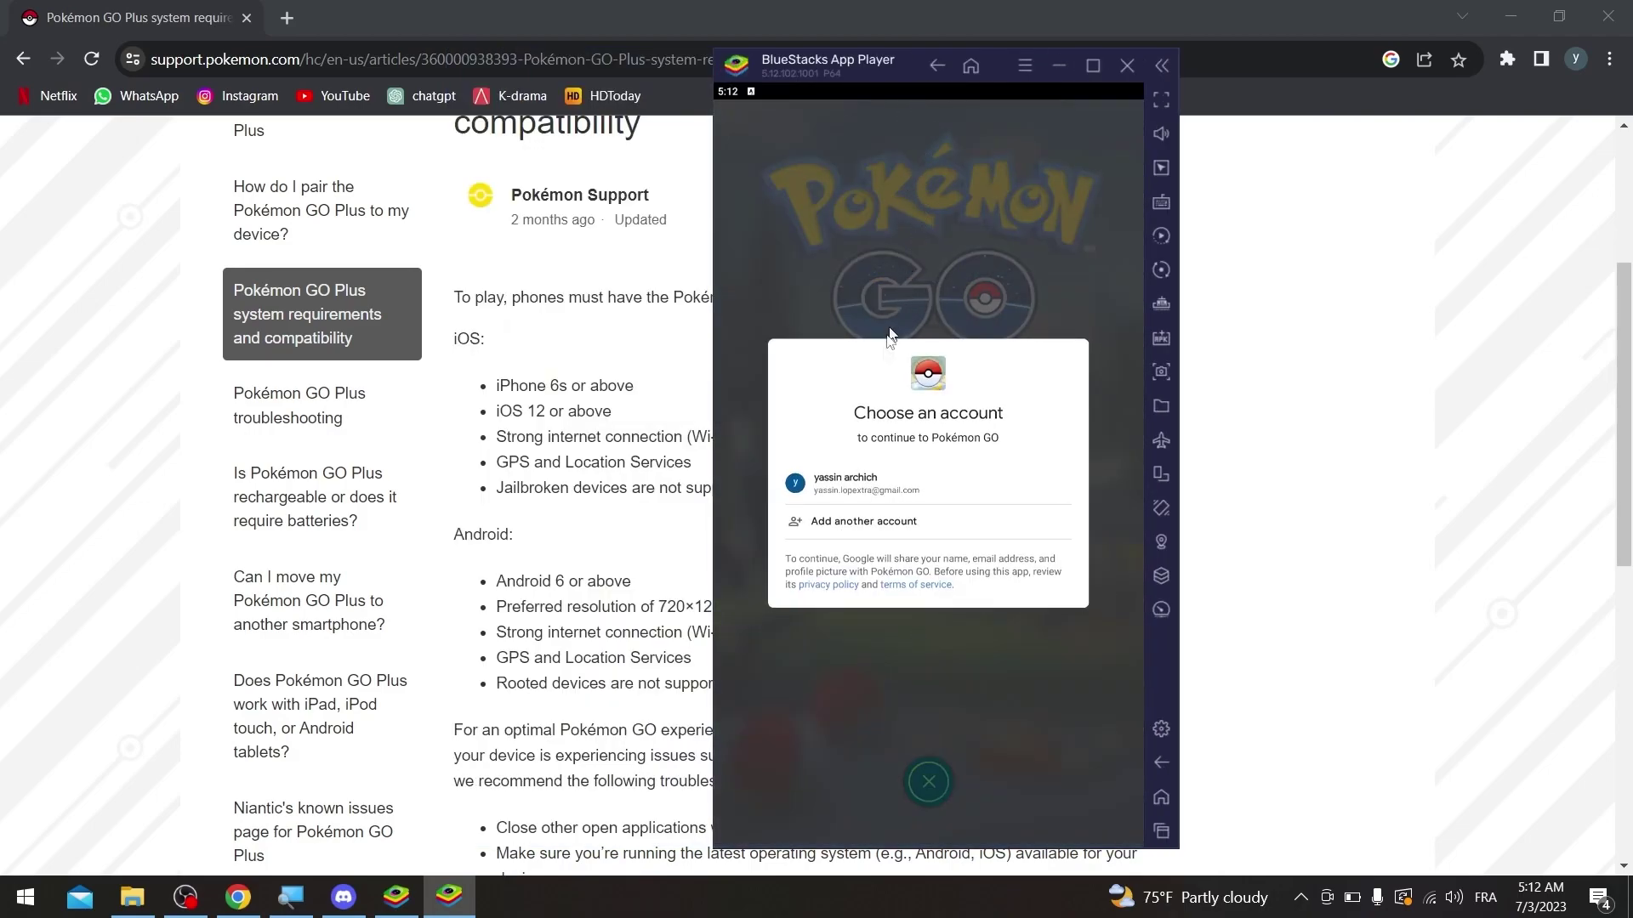
pyautogui.click(842, 476)
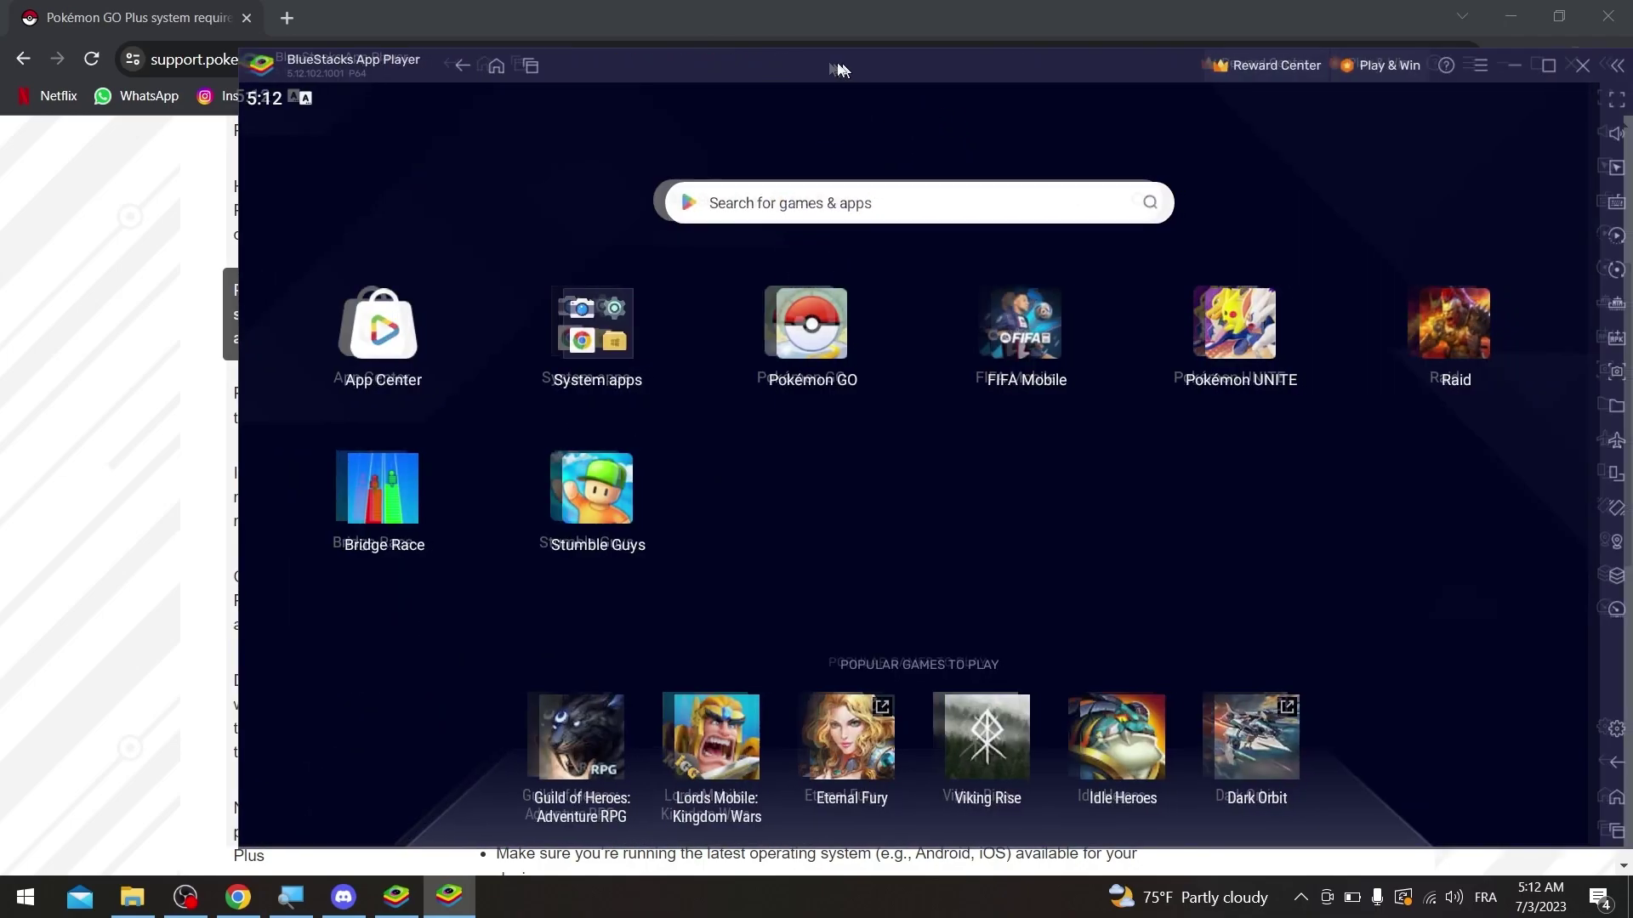
# Reposition the BlueStacks App Player window over the browser
pyautogui.moveTo(838, 68); pyautogui.dragTo(776, 48)
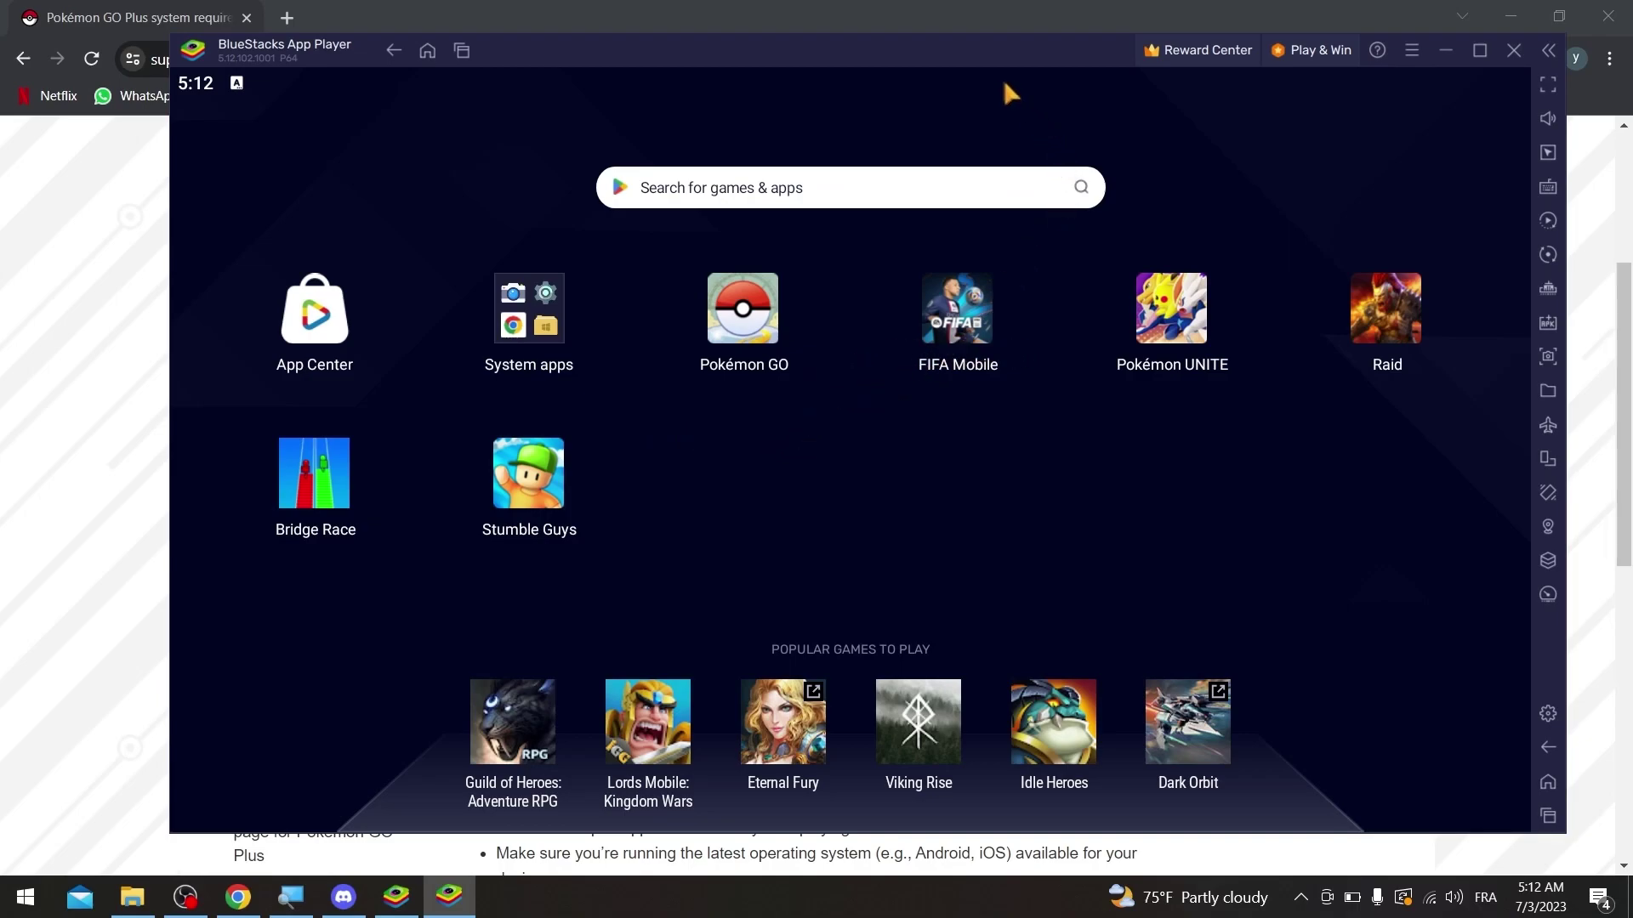
pyautogui.moveTo(923, 48); pyautogui.dragTo(896, 61)
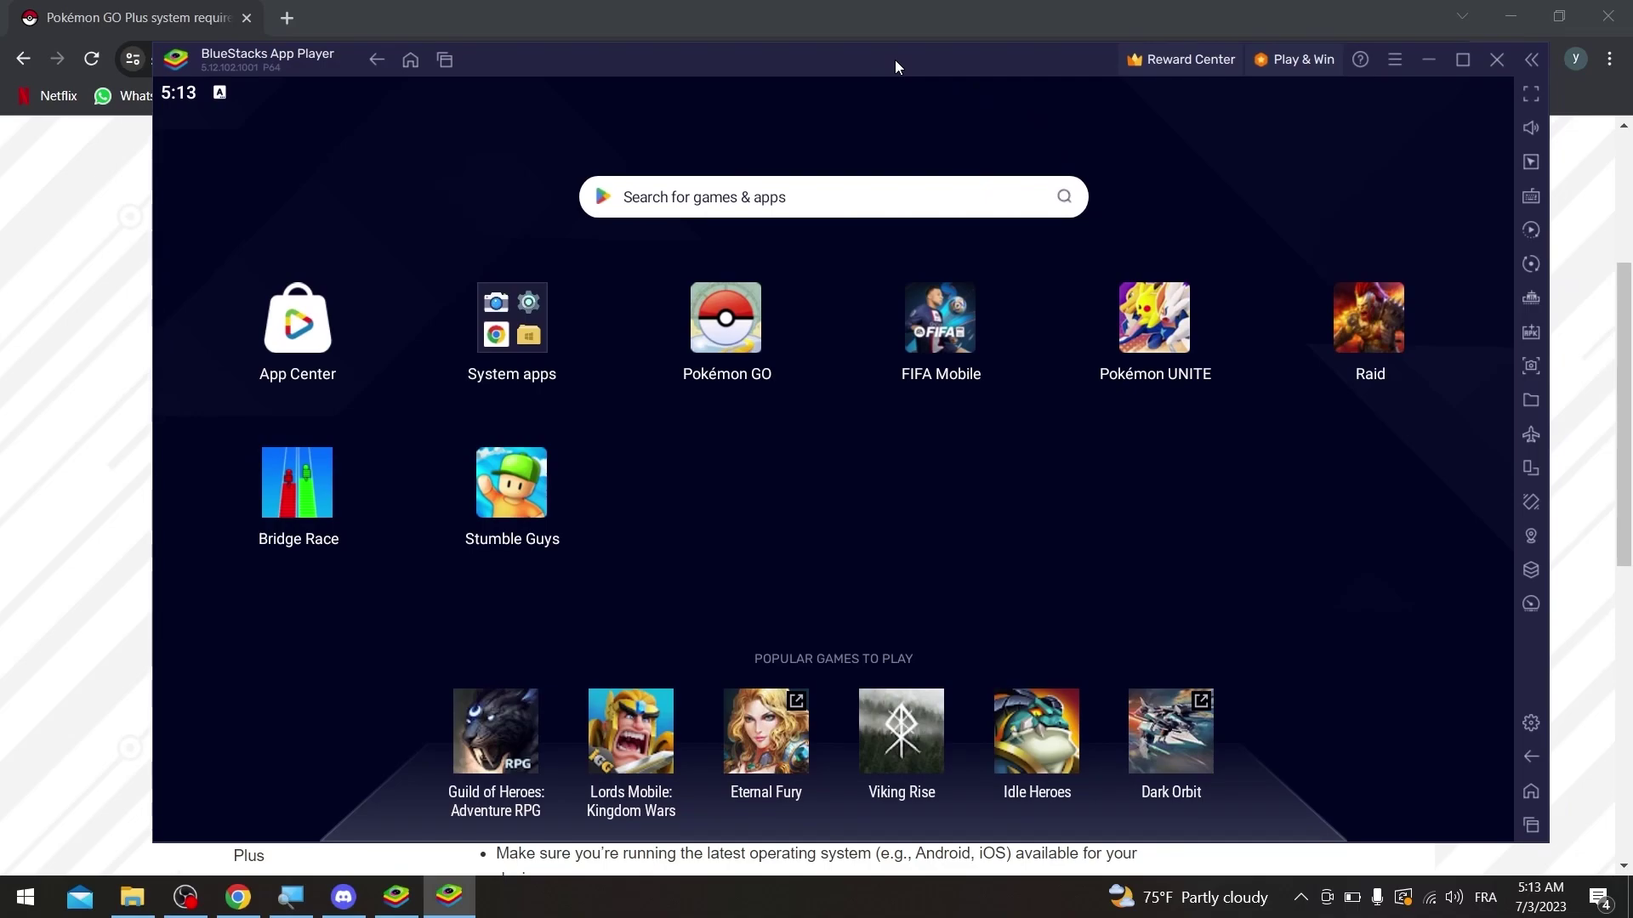